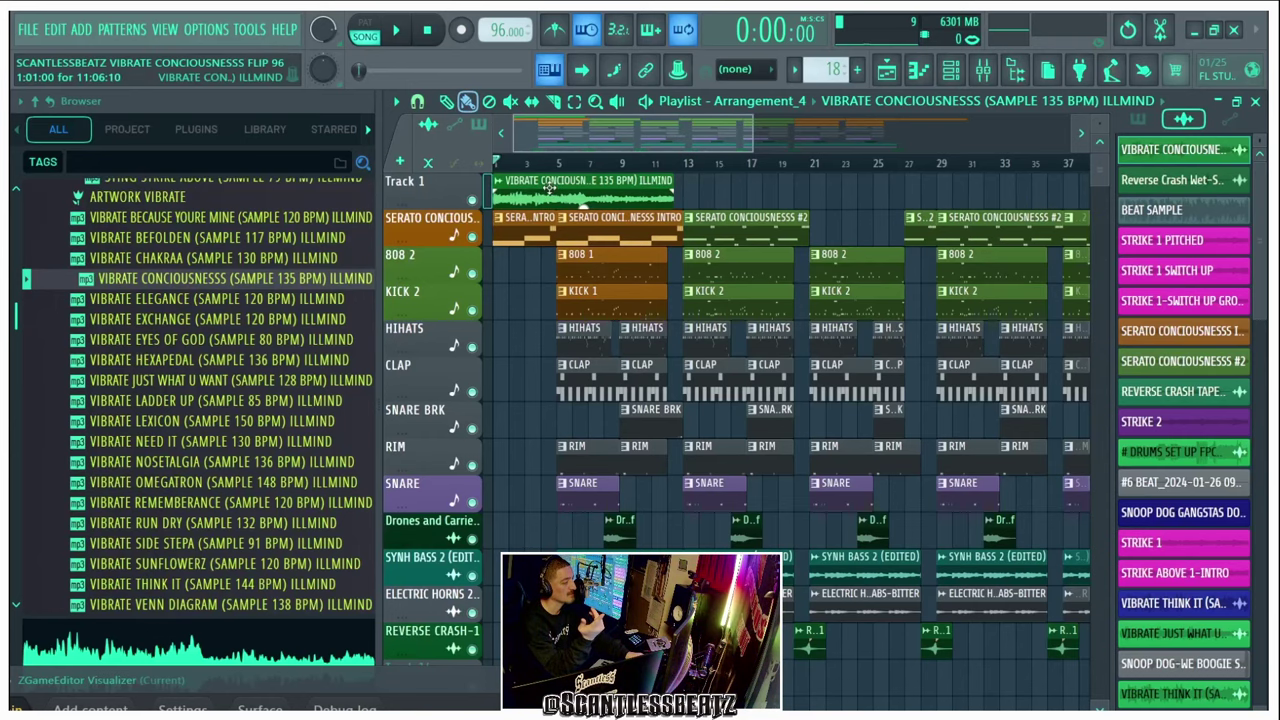
Step: Solo the SERATO CONCIOUSNESSS playlist track and mark the intro pattern's first eight bars in the piano roll
double_click(549, 186)
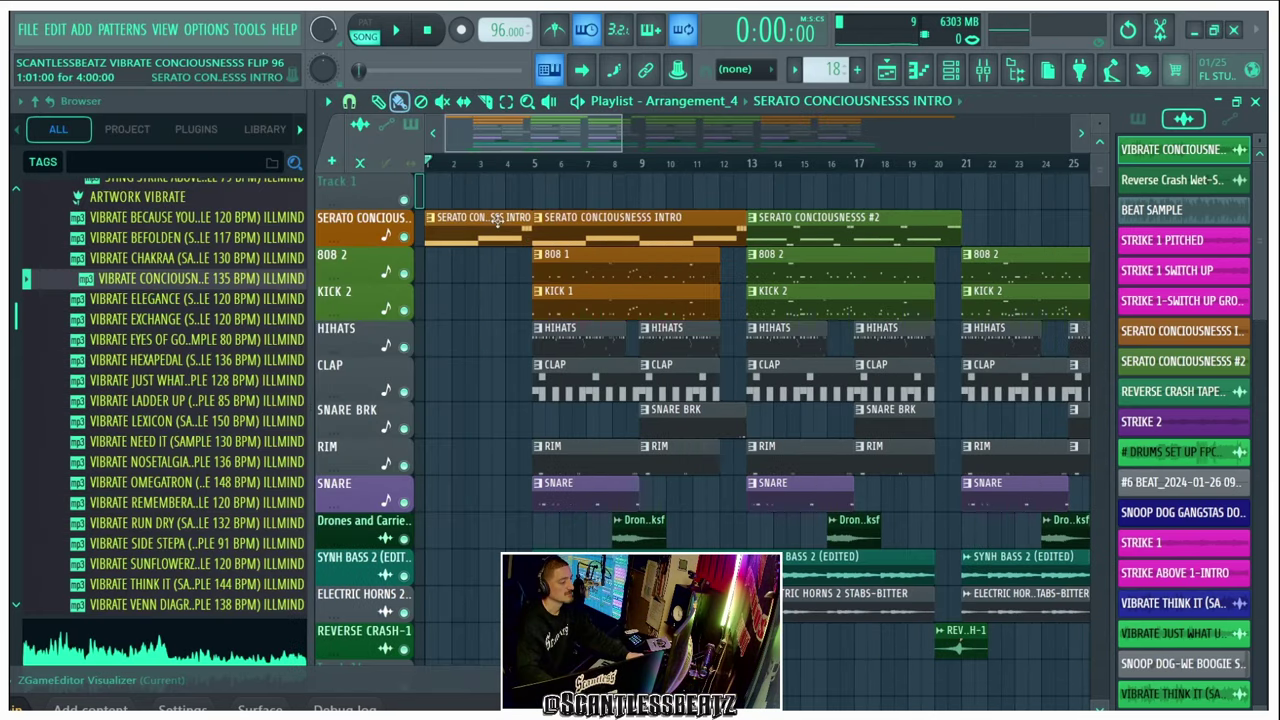
left_click(503, 222)
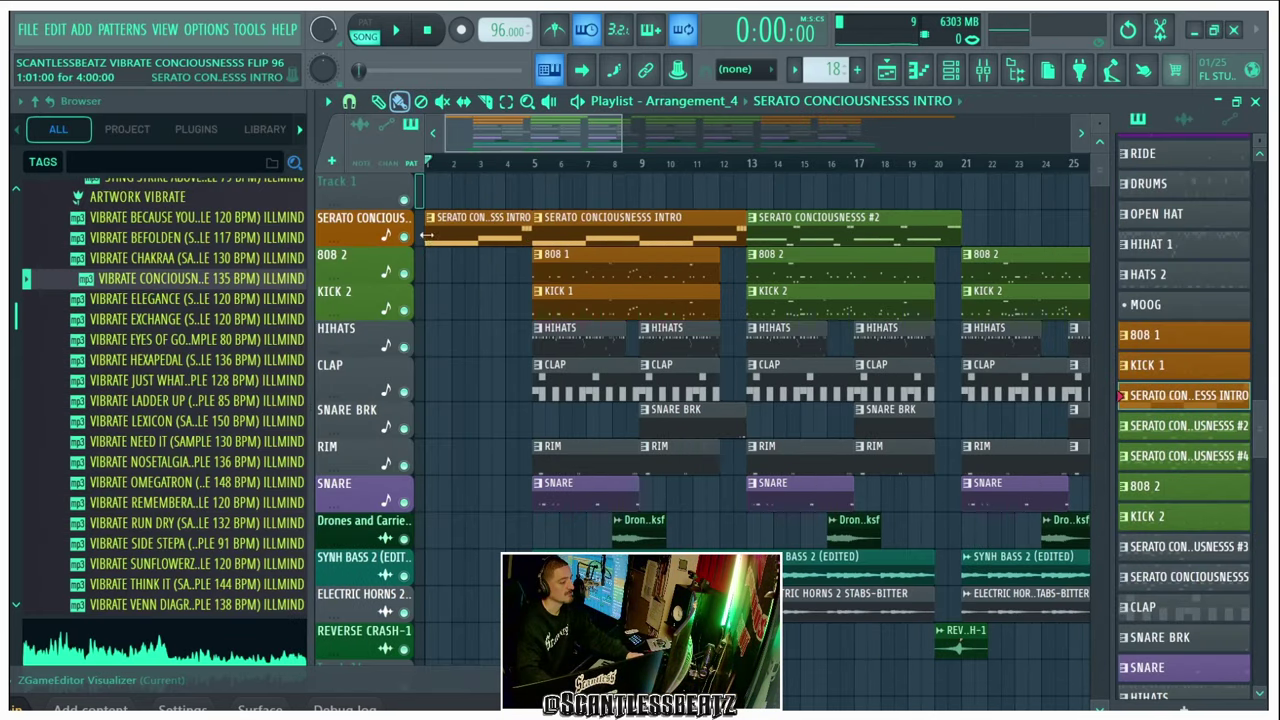
right_click(404, 236)
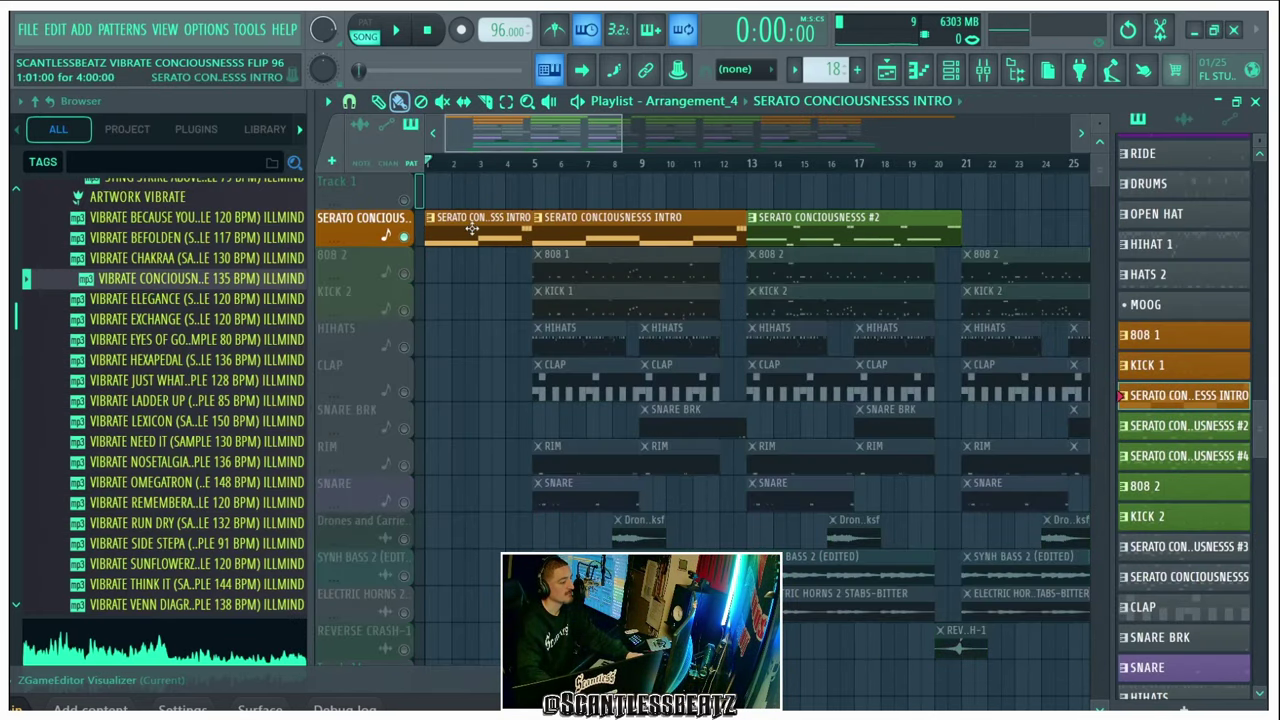
double_click(581, 232)
left_click_drag(606, 300, 394, 330)
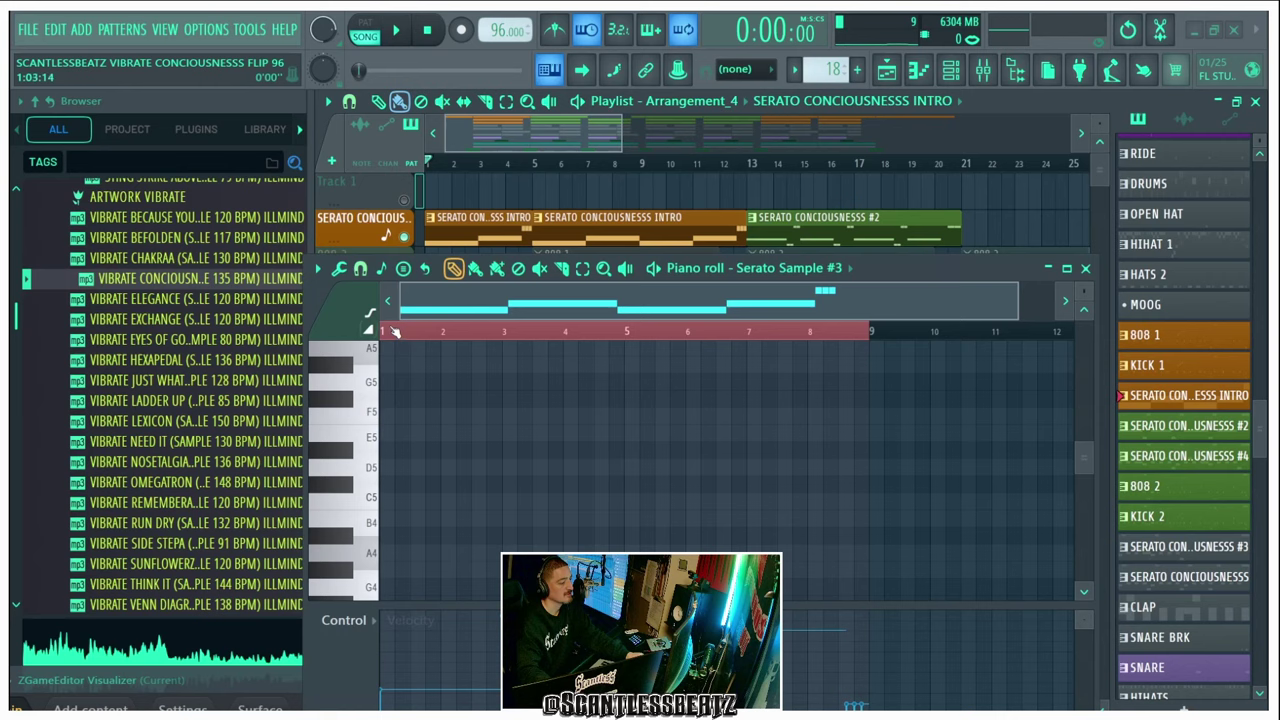
Step: Show the Serato Sample #3 plugin of the intro pattern, with its window moved up and the channel rack hidden
key("F6")
left_click(390, 258)
left_click_drag(529, 406, 556, 262)
left_click(951, 69)
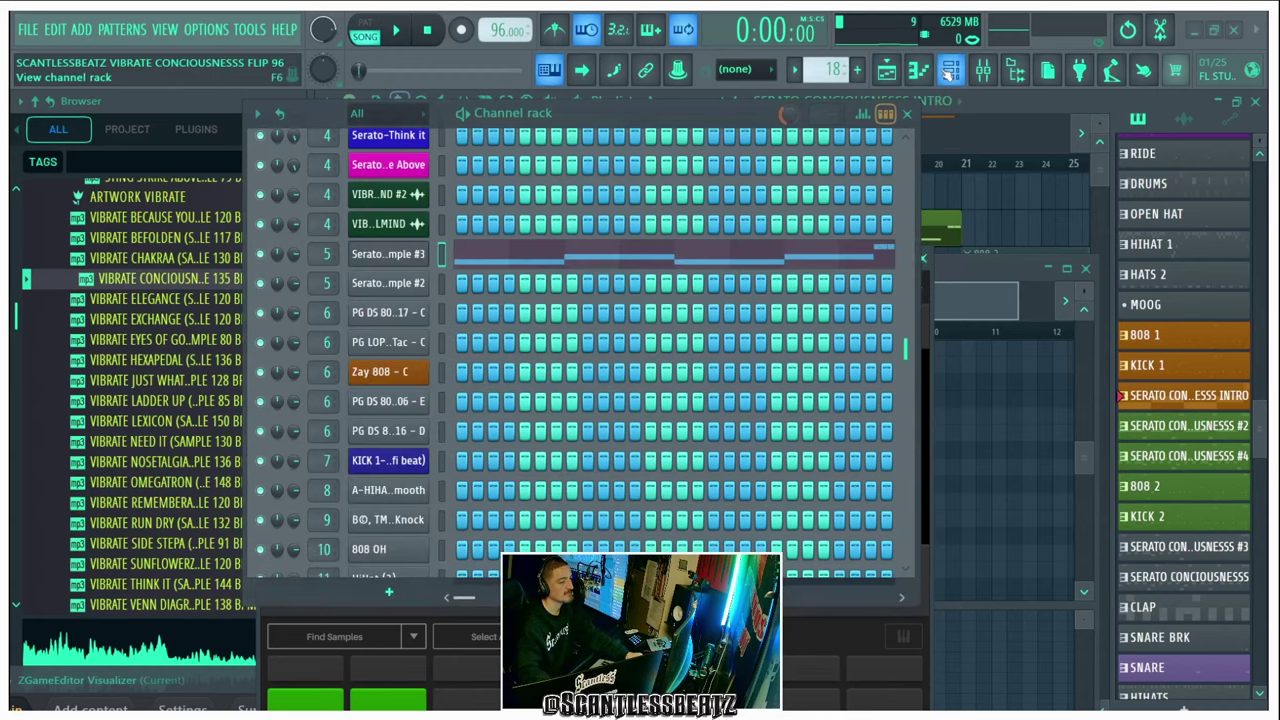
left_click(951, 69)
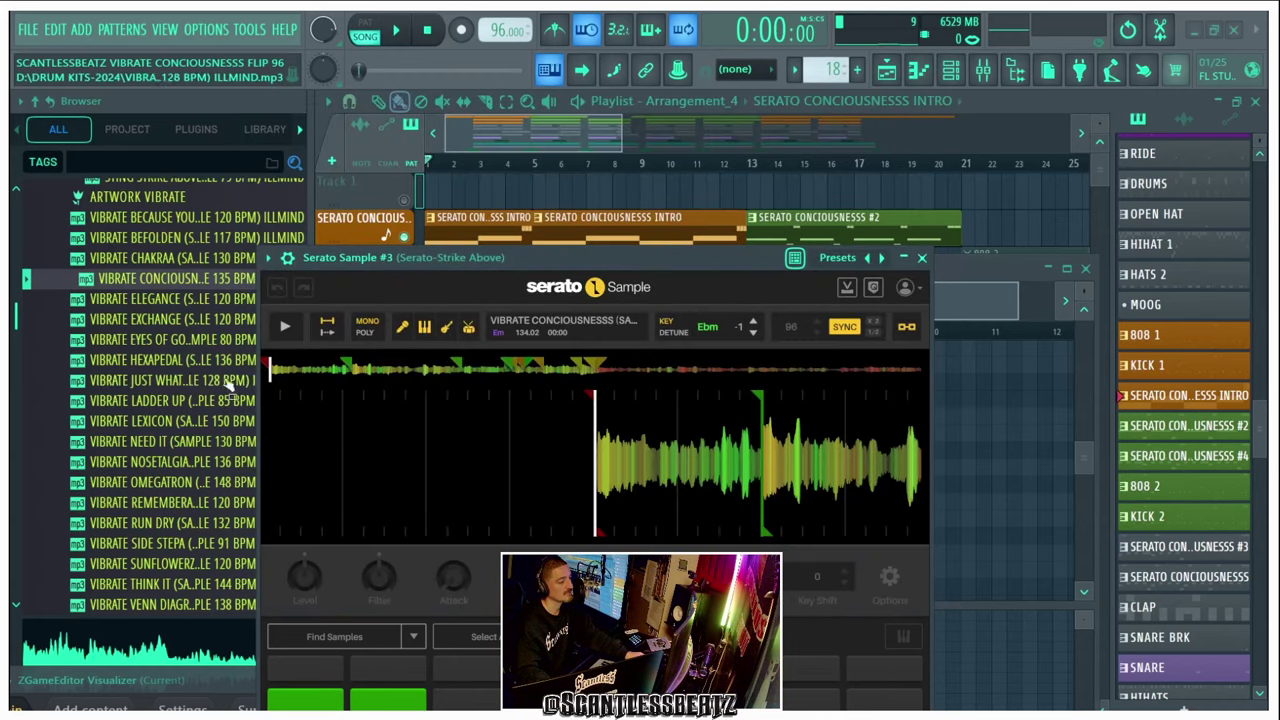
Step: Play the intro section and examine the chop markers on the Serato Sample #3 waveform at different zoom levels
left_click(397, 31)
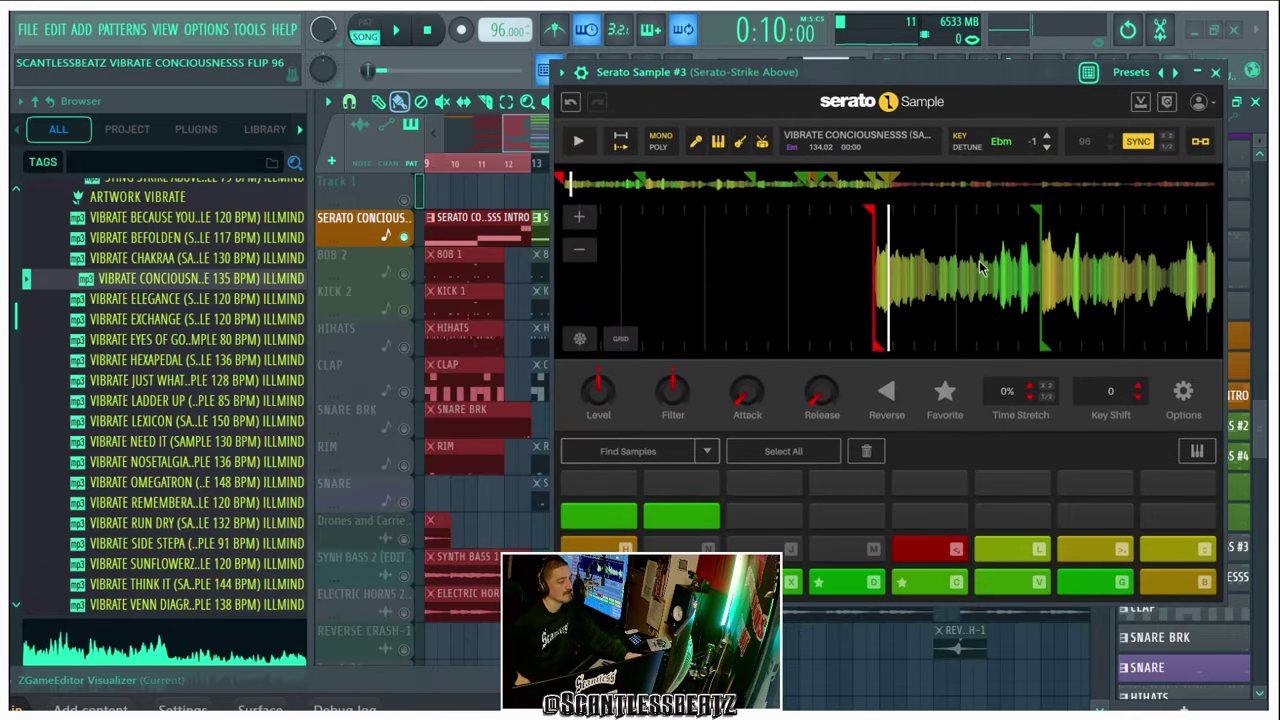
scroll(980, 267, "down", 1)
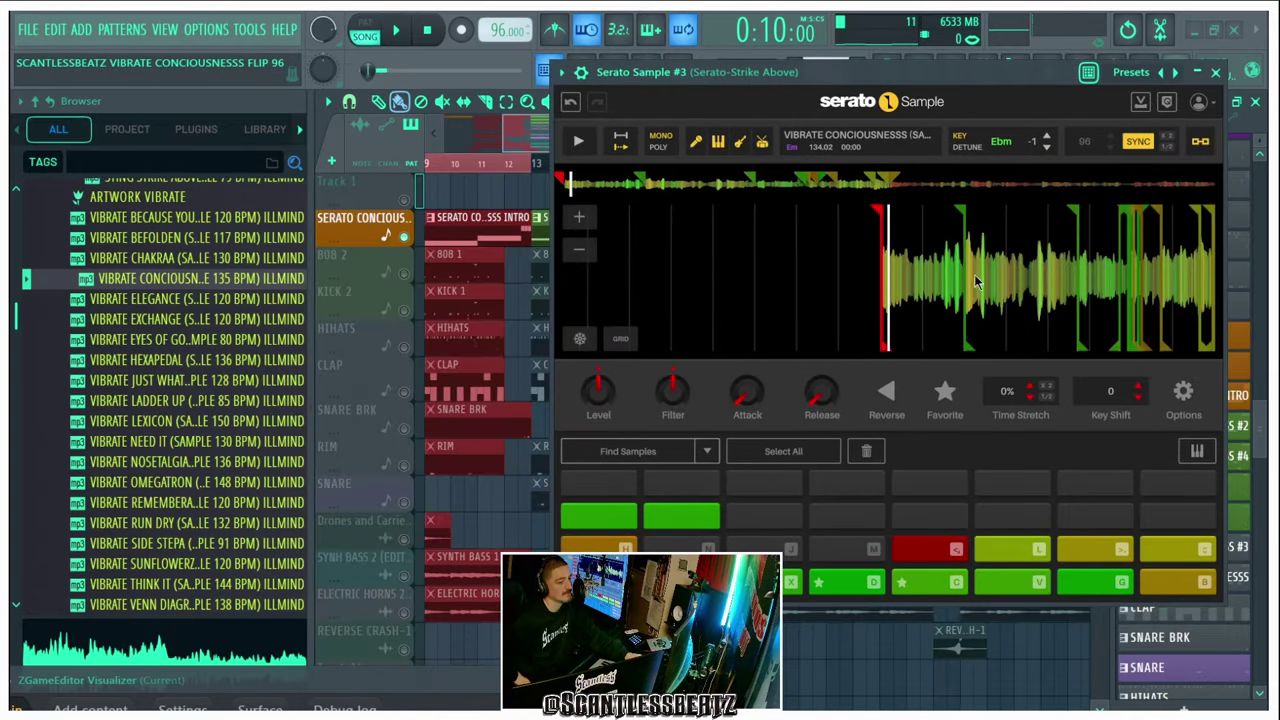
scroll(967, 283, "up", 2)
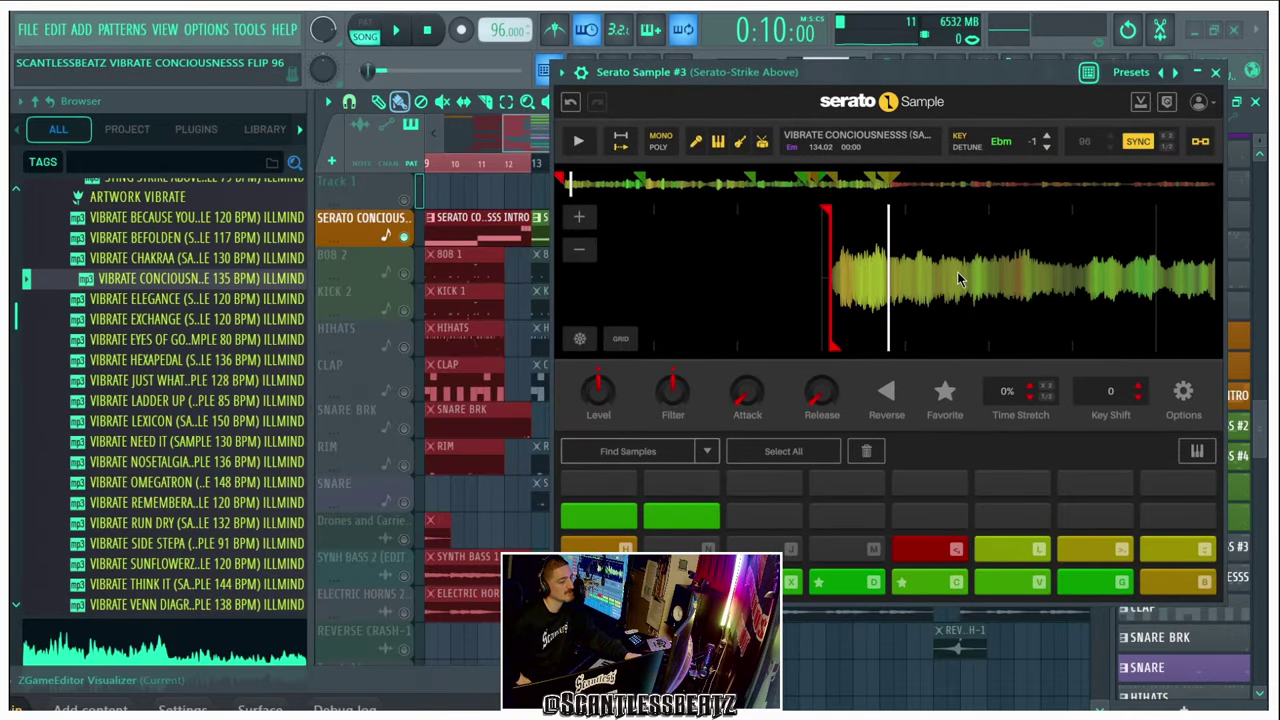
scroll(964, 245, "down", 2)
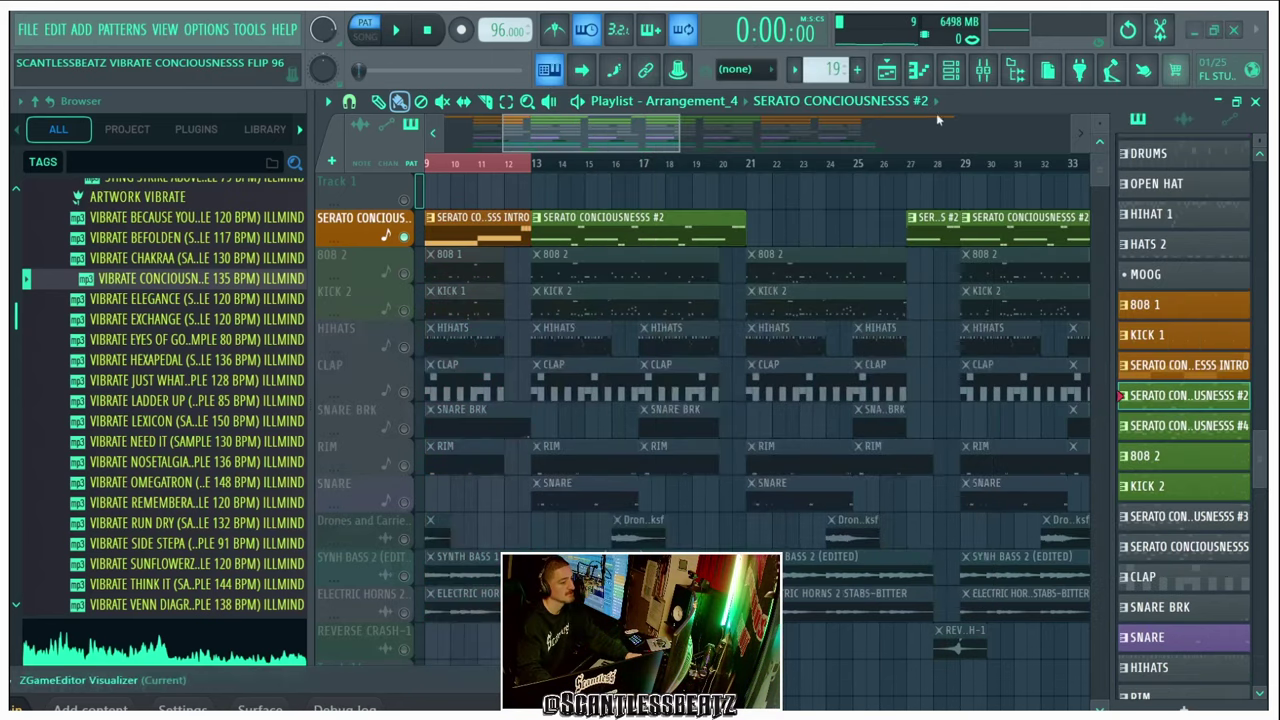
Step: Reopen the Serato Sample #3 plugin for the SERATO CONCIOUSNESSS #2 pattern and hide the channel rack again
left_click(948, 75)
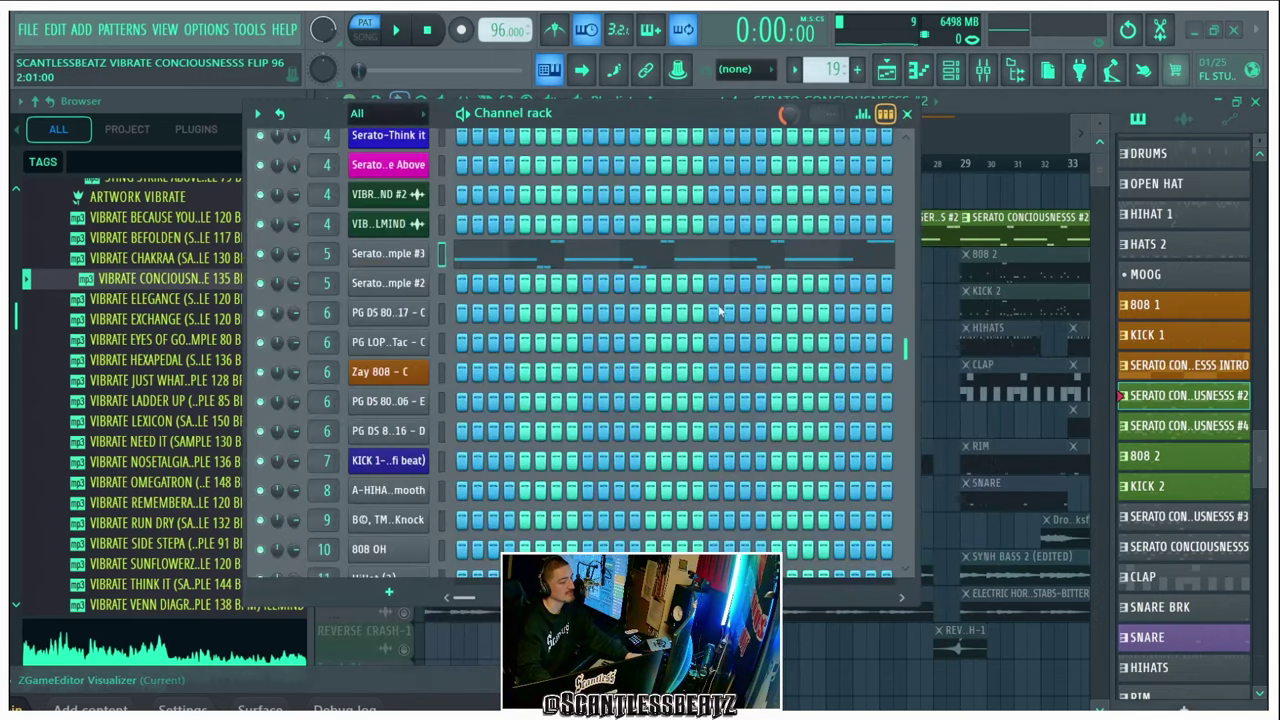
left_click(405, 257)
left_click_drag(505, 290, 502, 173)
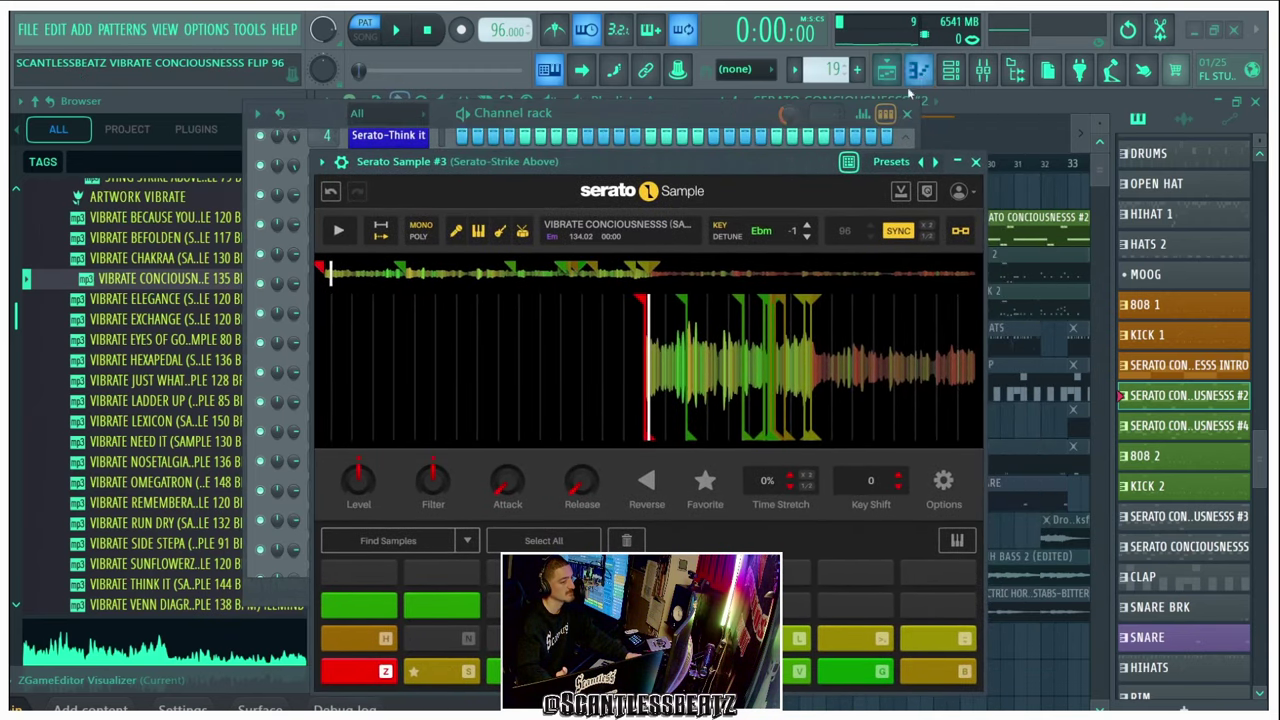
left_click(946, 78)
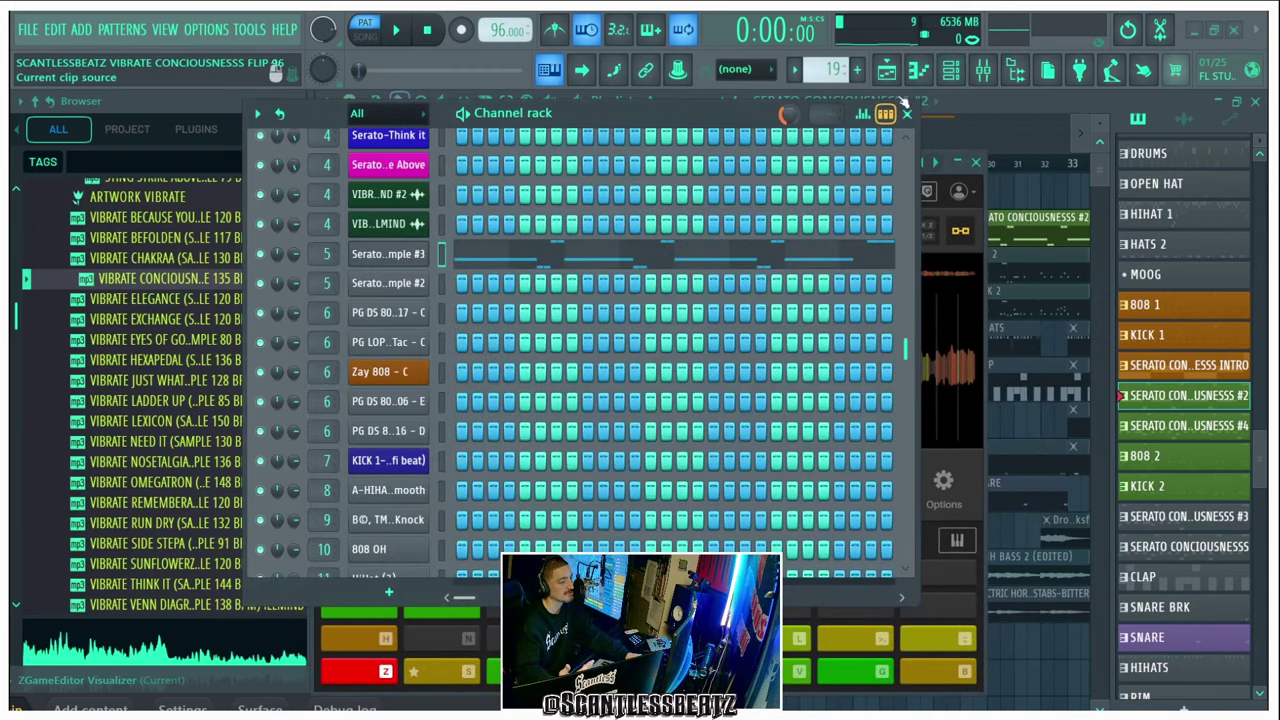
left_click(950, 70)
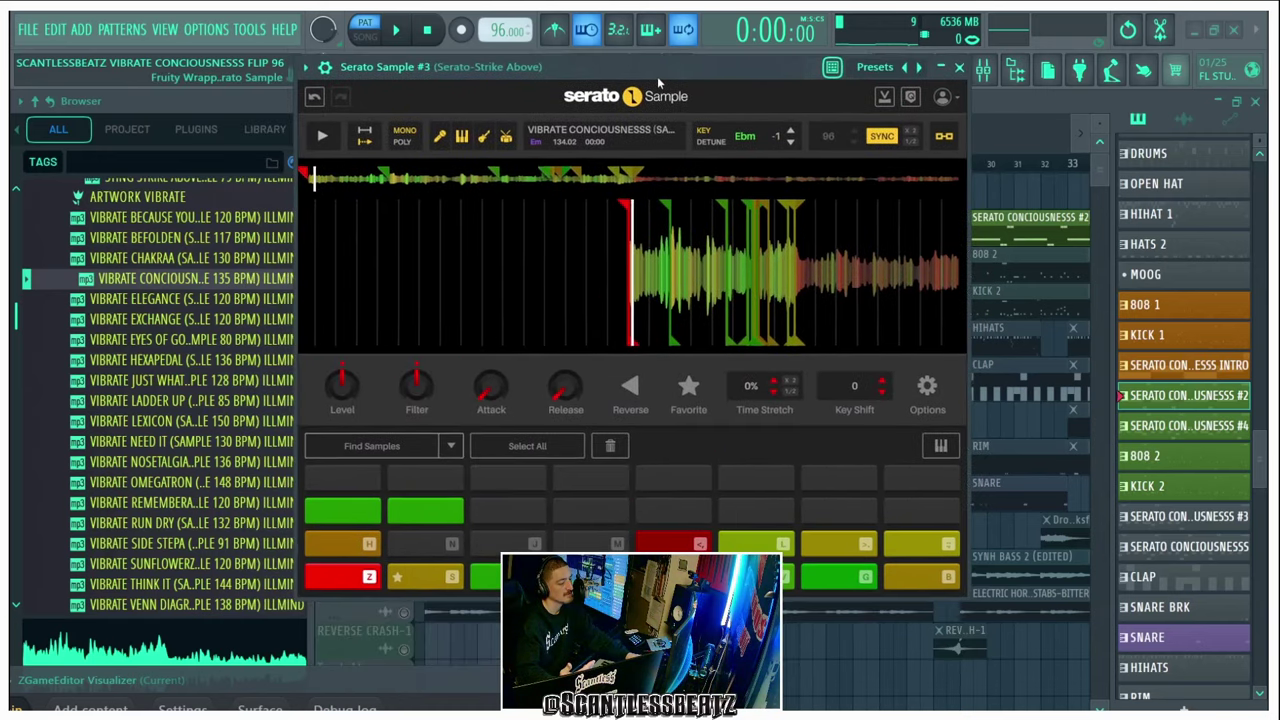
left_click_drag(657, 76, 663, 84)
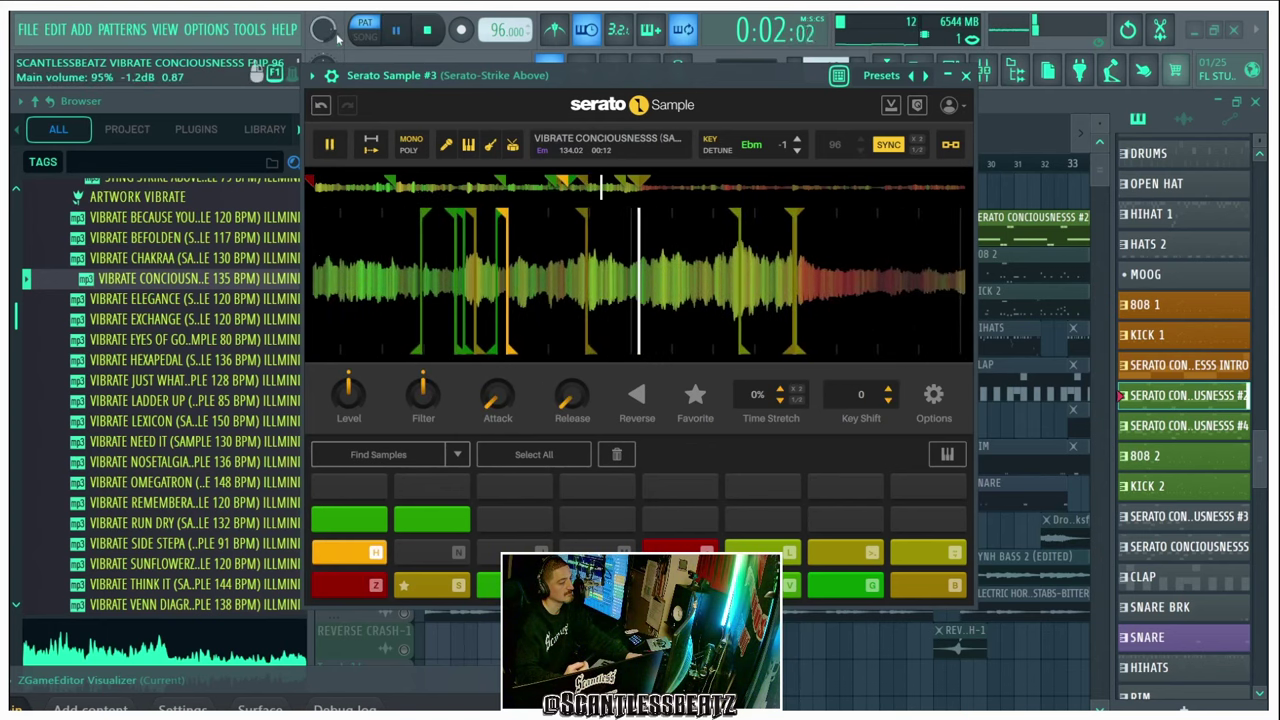
Step: Adjust the main volume while the #2 pattern plays through its chops, and close the Serato Sample #3 window
left_click_drag(325, 31, 325, 18)
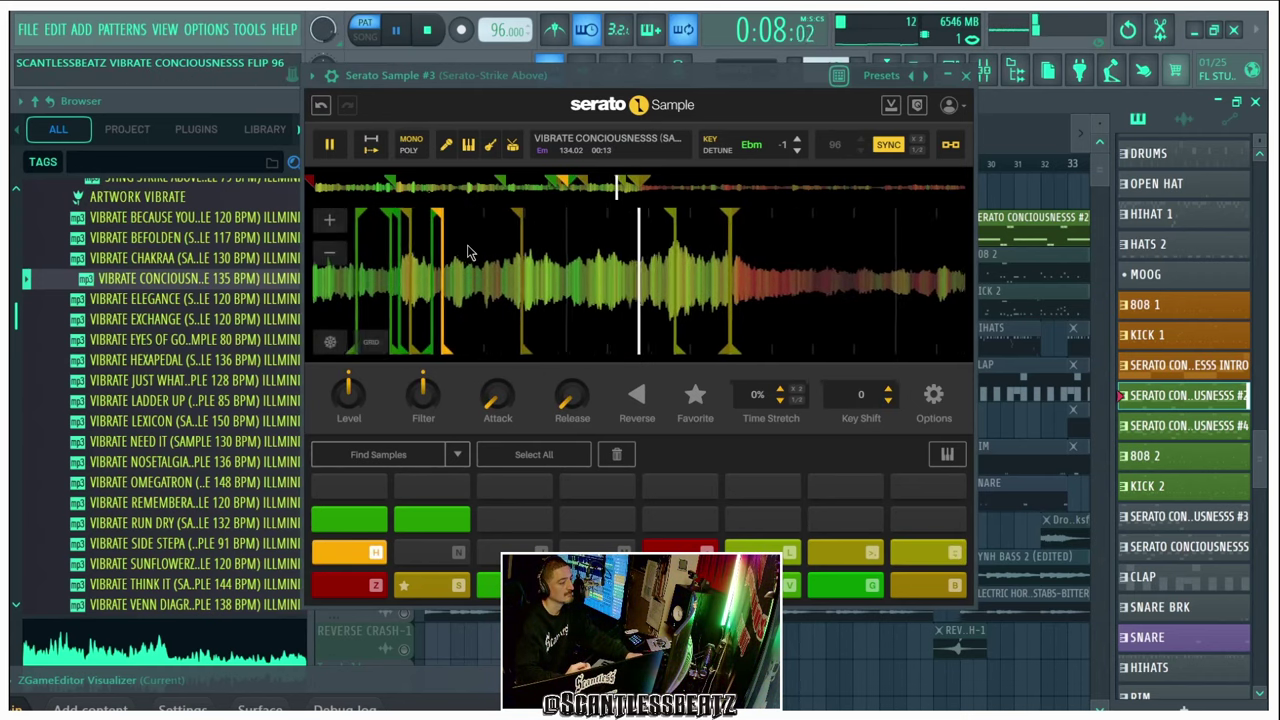
scroll(470, 255, "down", 3)
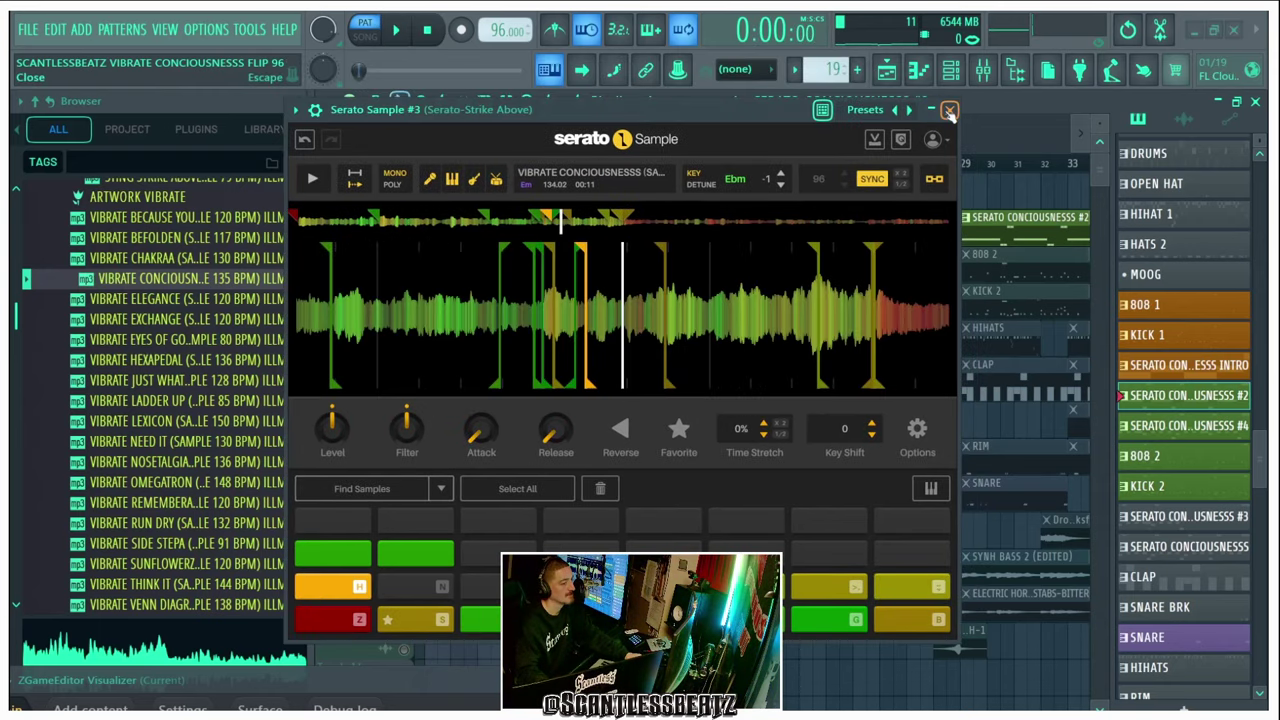
left_click(949, 110)
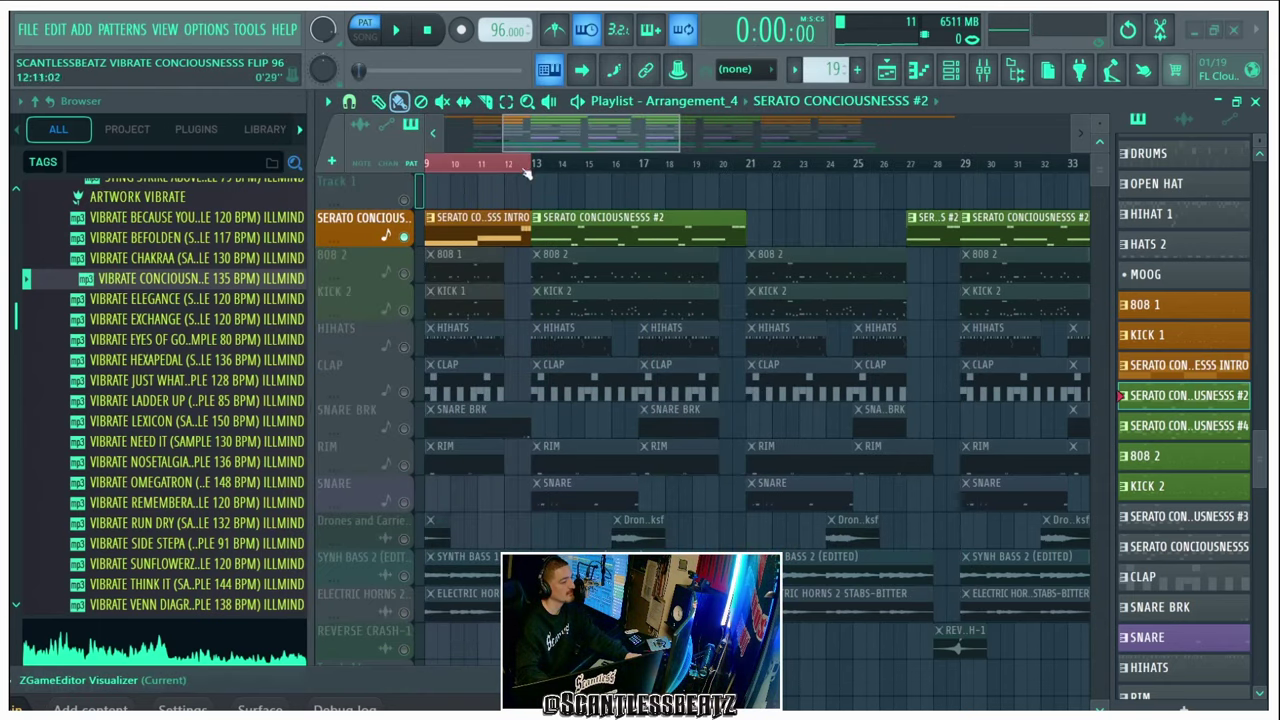
Step: Show the whole arrangement in the playlist and place the song position at bar 7 with playback stopped
scroll(527, 172, "down", 2)
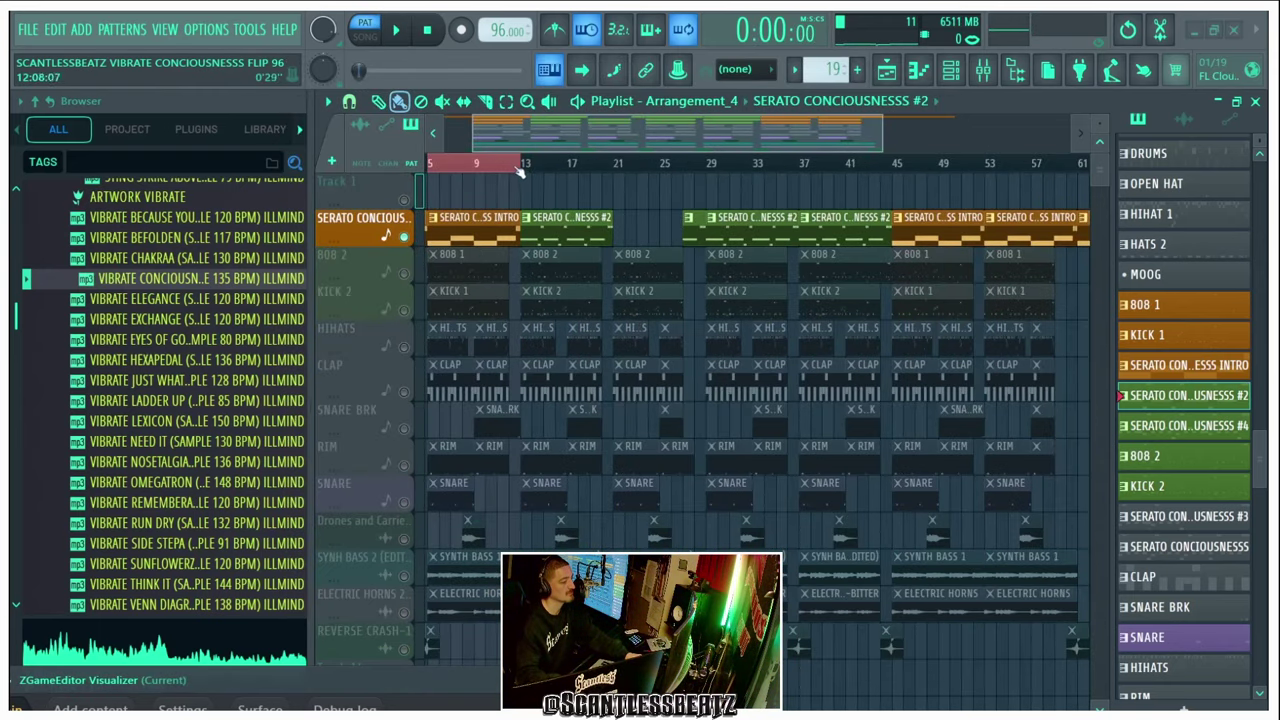
scroll(519, 172, "down", 2)
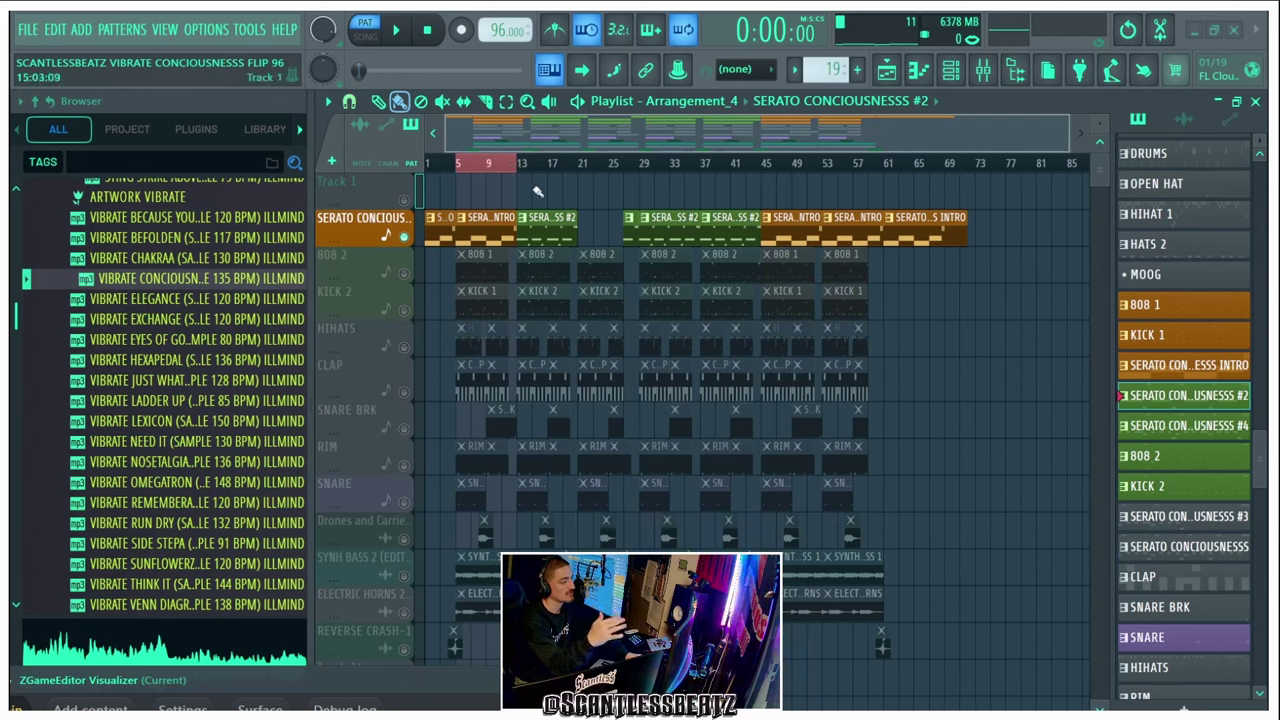
left_click(474, 167)
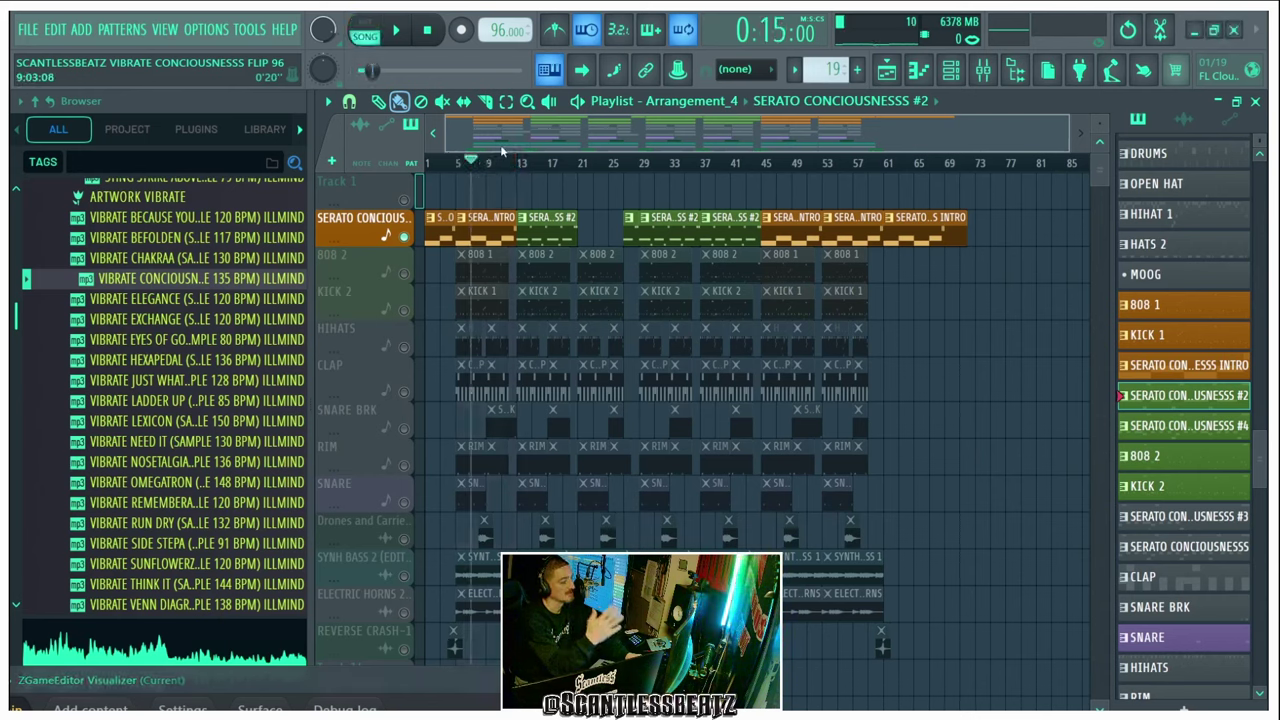
left_click(430, 30)
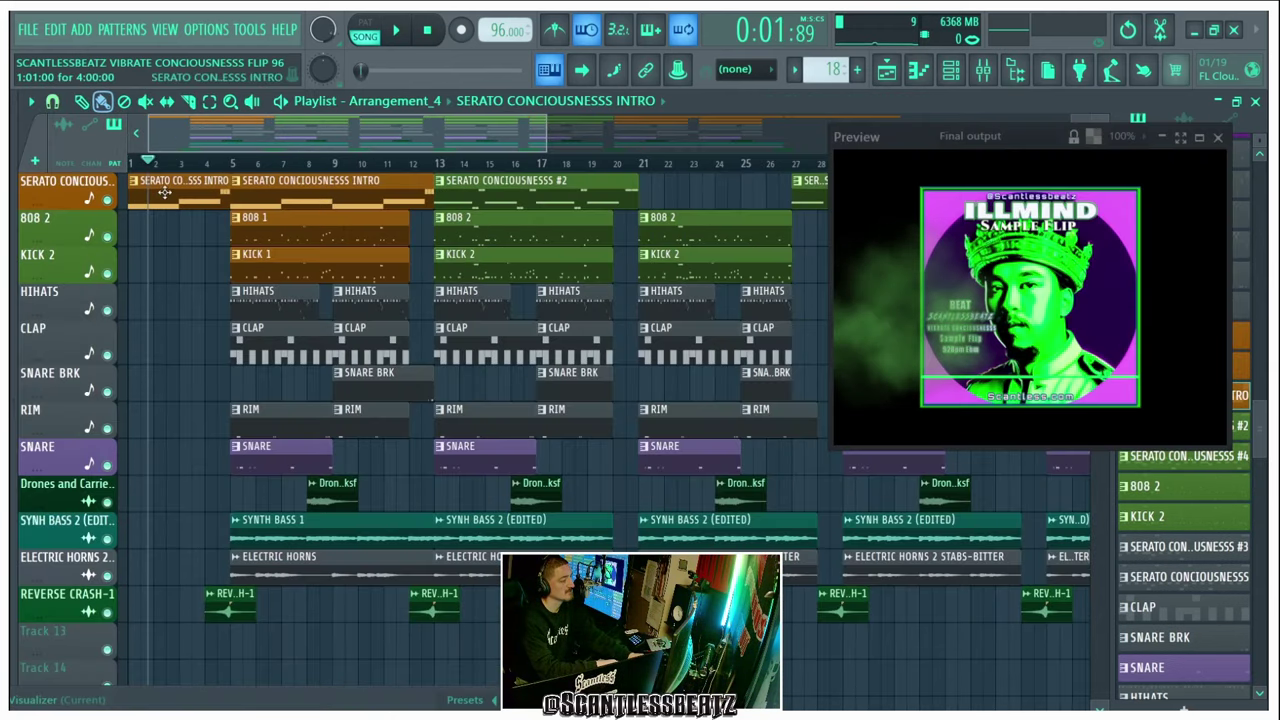
Step: Place the song position at bar 5, review the drum, bass and horn tracks, and reposition it at bar 8
left_click(231, 163)
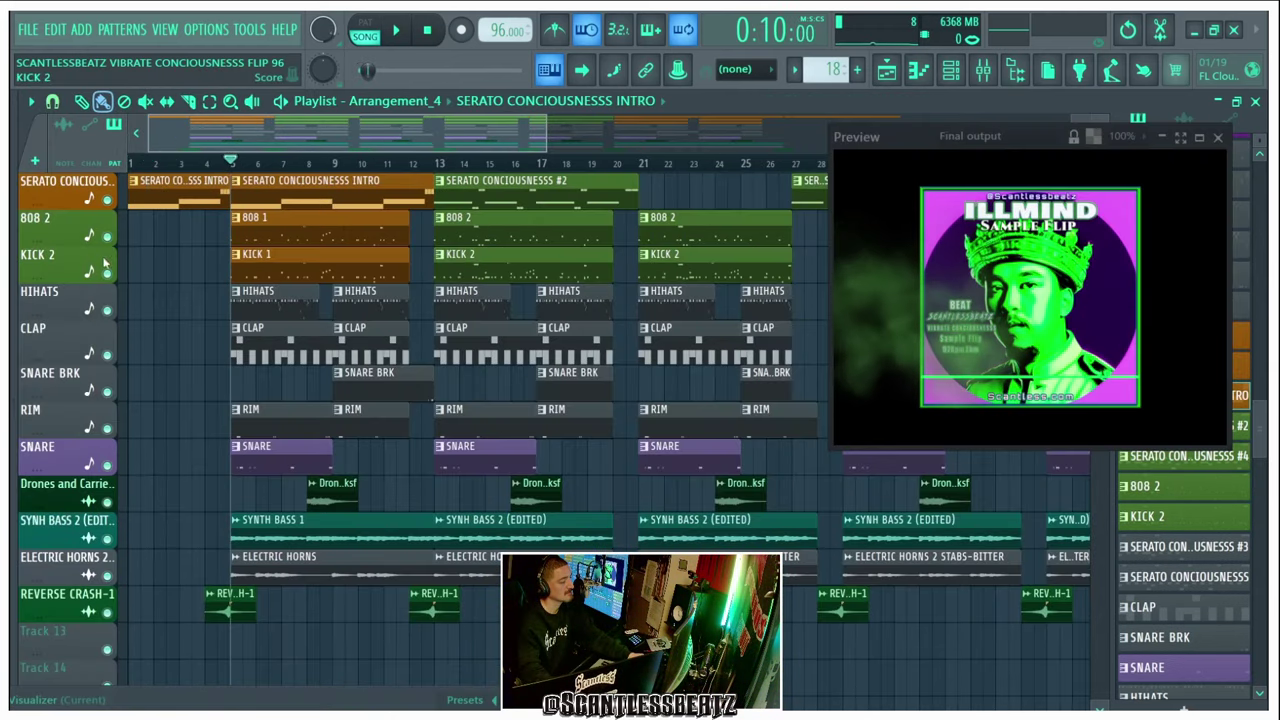
scroll(372, 348, "down", 2)
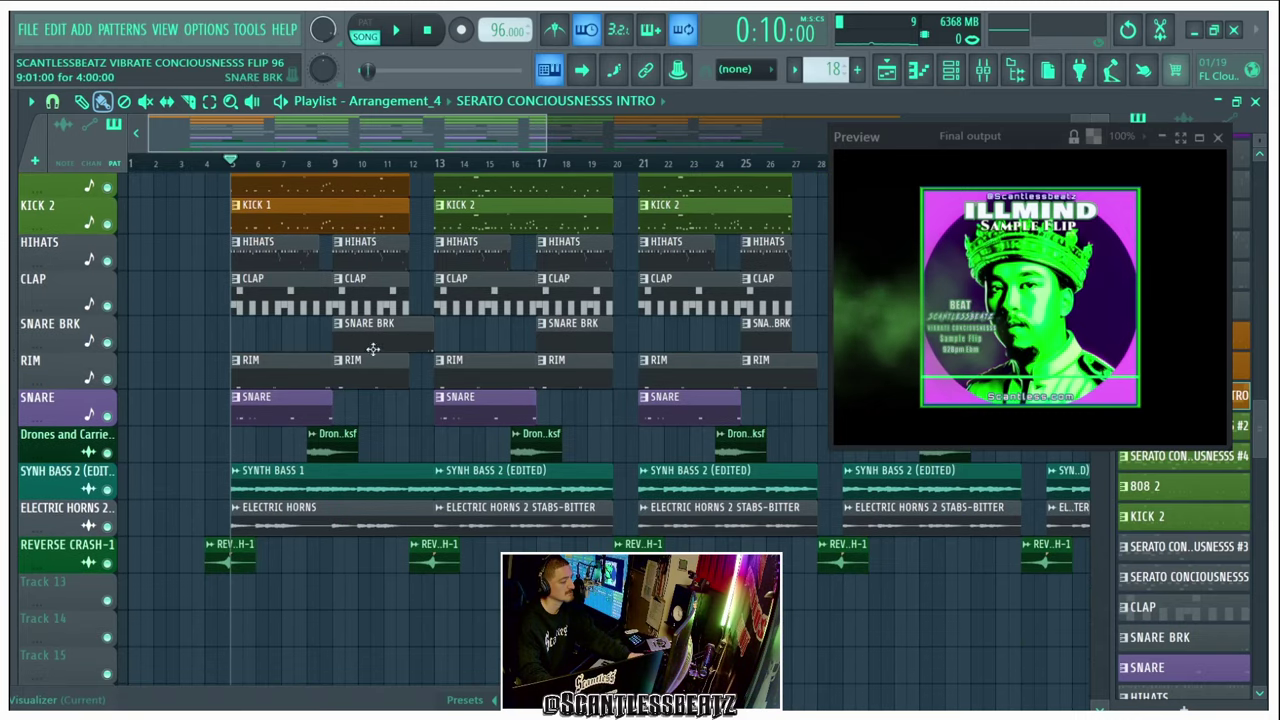
scroll(372, 348, "down", 2)
scroll(308, 243, "down", 2)
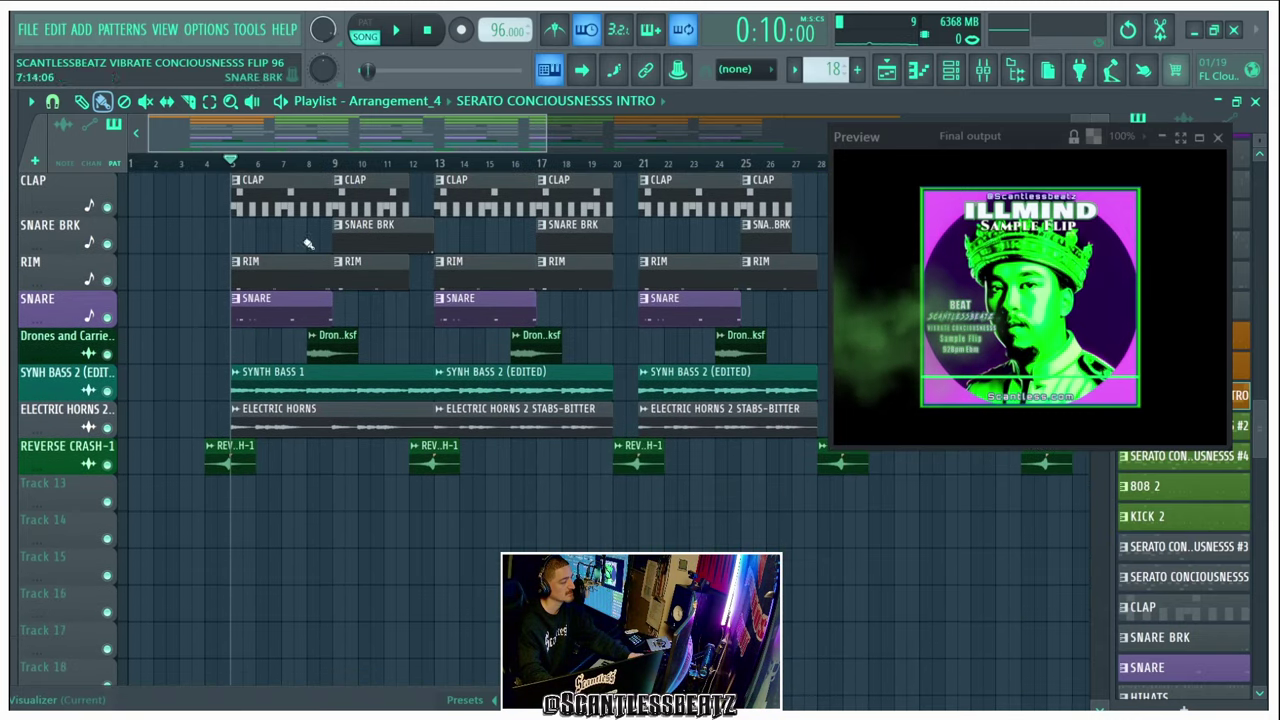
left_click(308, 163)
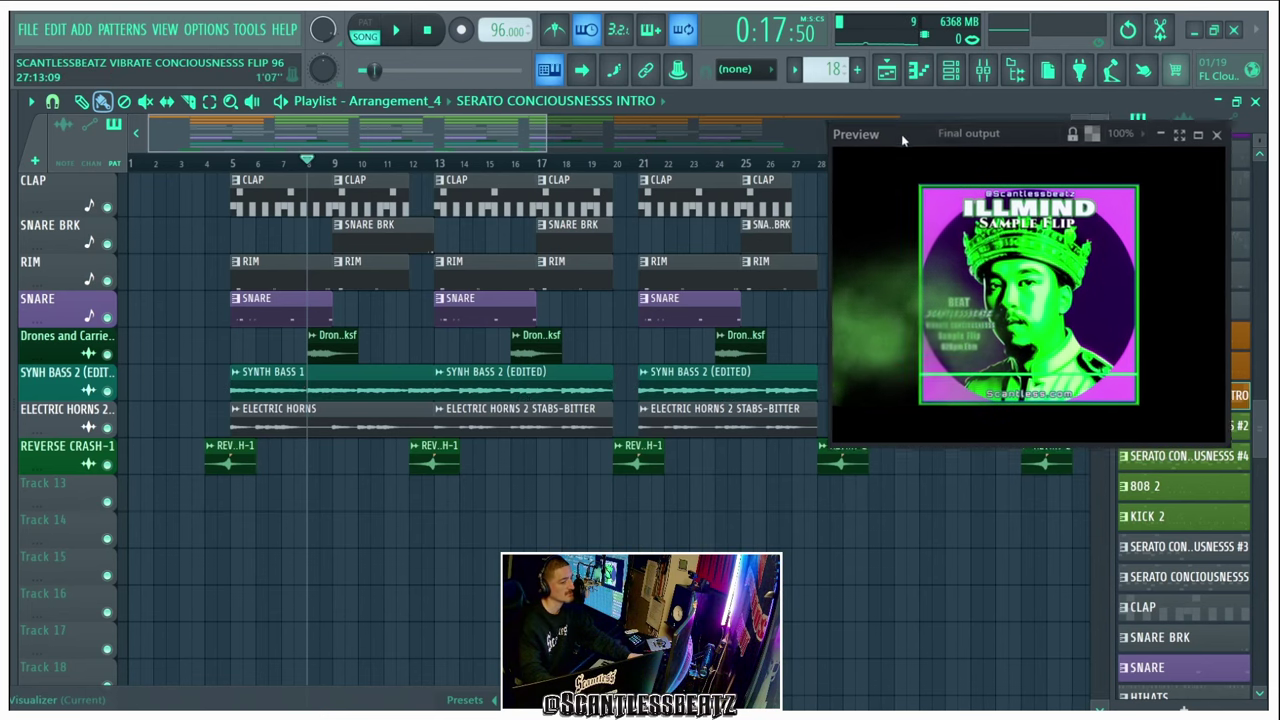
Step: Move the visualizer preview aside and select the SYNTH BASS 1 #2 pattern behind the SYNTH BASS 1 audio clip
left_click_drag(903, 136, 784, 67)
left_click(345, 384)
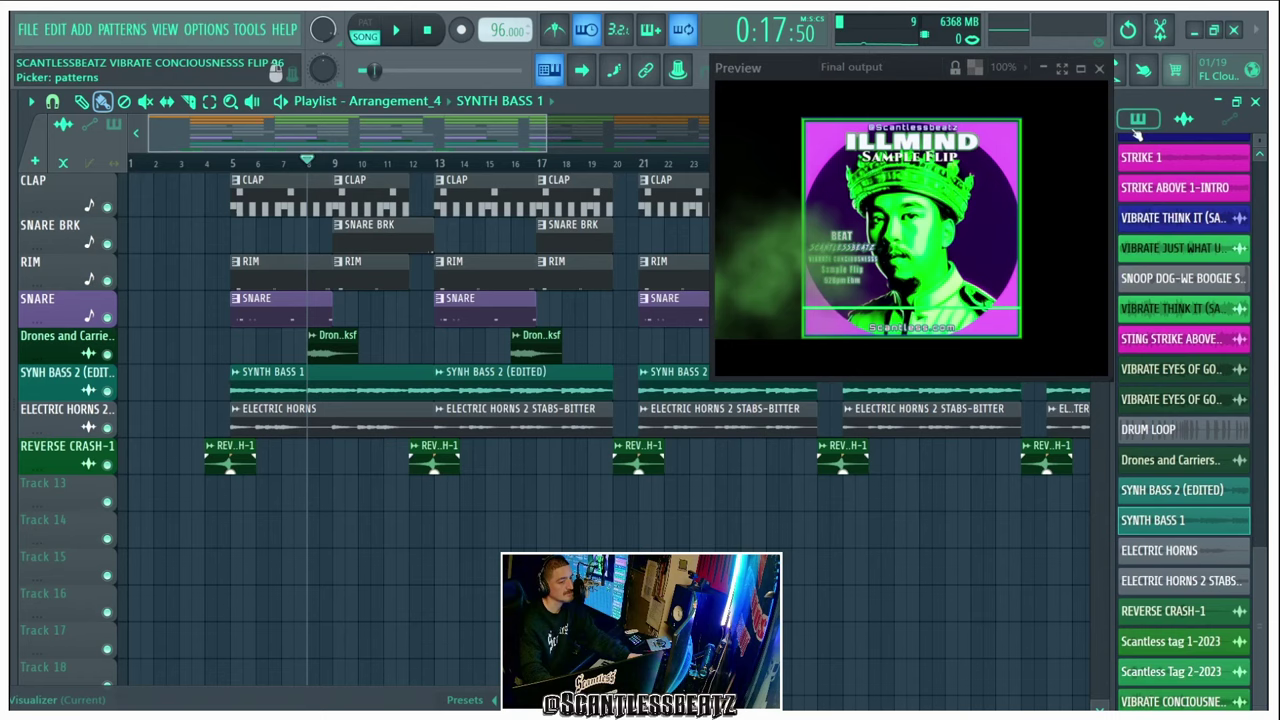
left_click(1138, 118)
scroll(1166, 480, "down", 3)
scroll(1166, 482, "down", 3)
left_click(1176, 622)
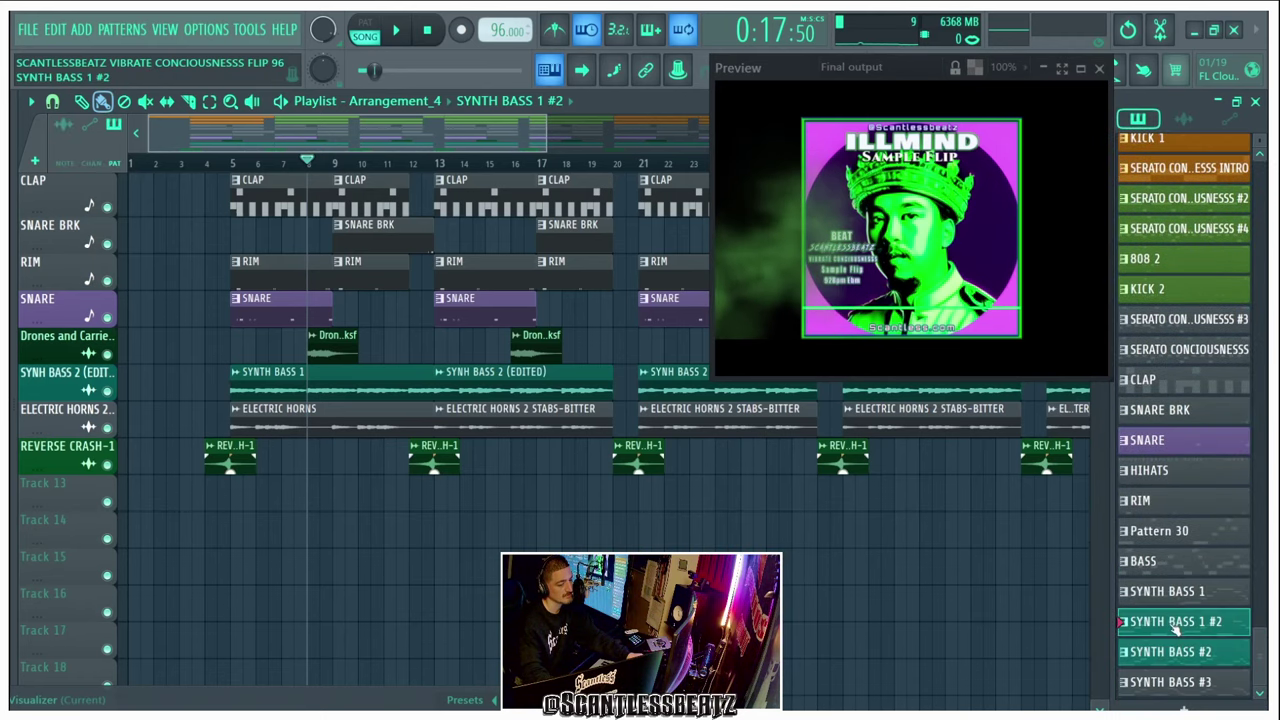
scroll(484, 433, "up", 4)
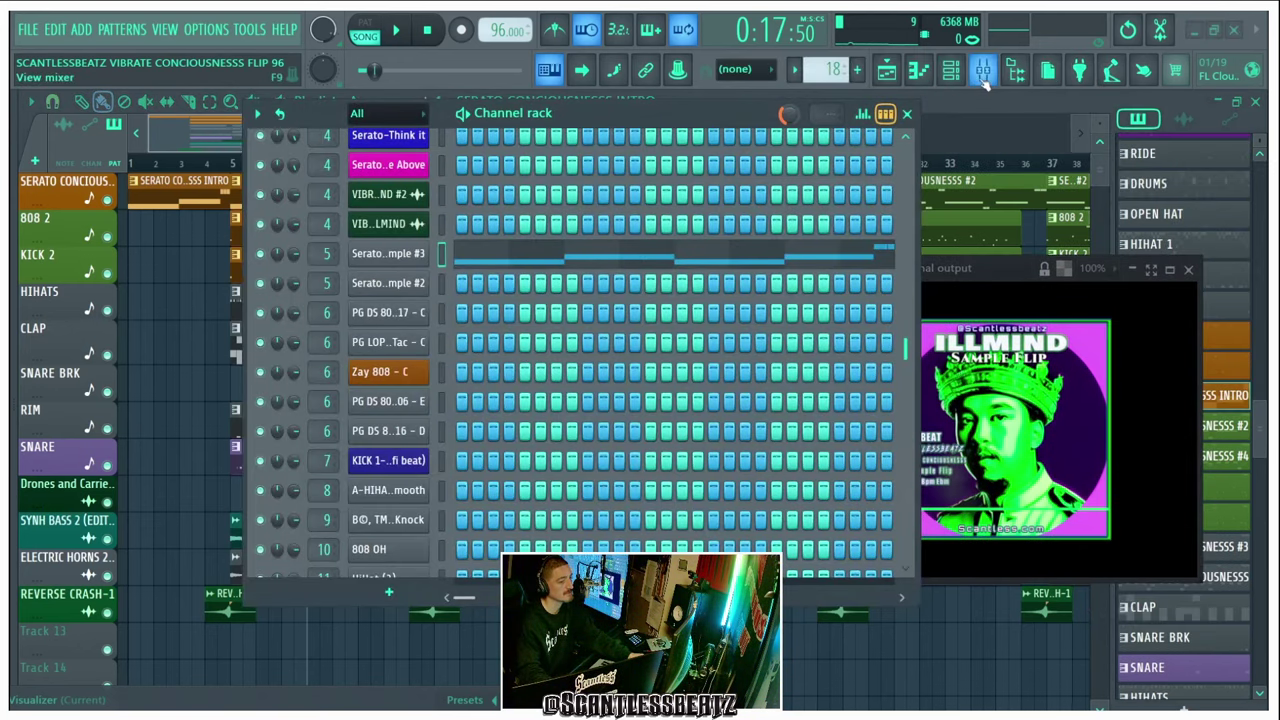
Step: Inspect the FabFilter Pro-Q 3 curve on the Serato-Strike Above mixer track and close the equalizer
key("F9")
left_click_drag(476, 292, 620, 199)
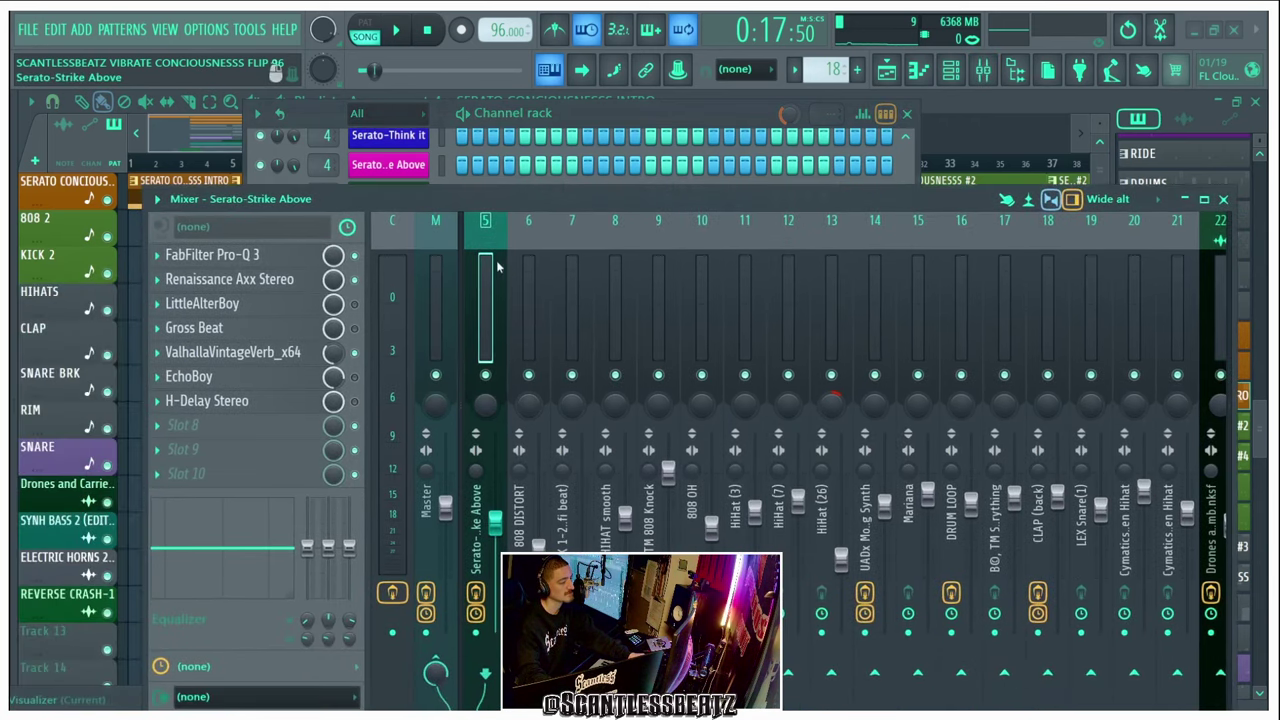
left_click(275, 262)
left_click_drag(652, 70, 814, 39)
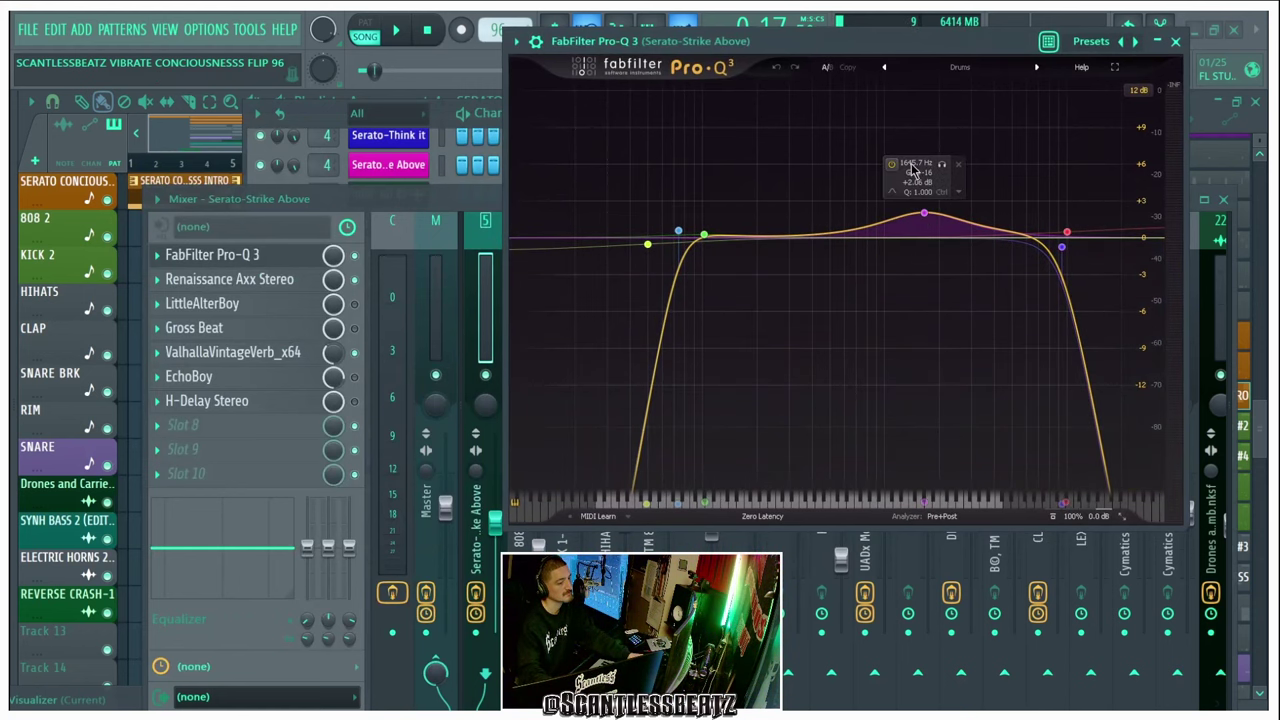
left_click(1175, 41)
Step: Inspect the Renaissance Axx Stereo and ValhallaVintageVerb settings on the Serato-Strike Above mixer track
left_click(285, 279)
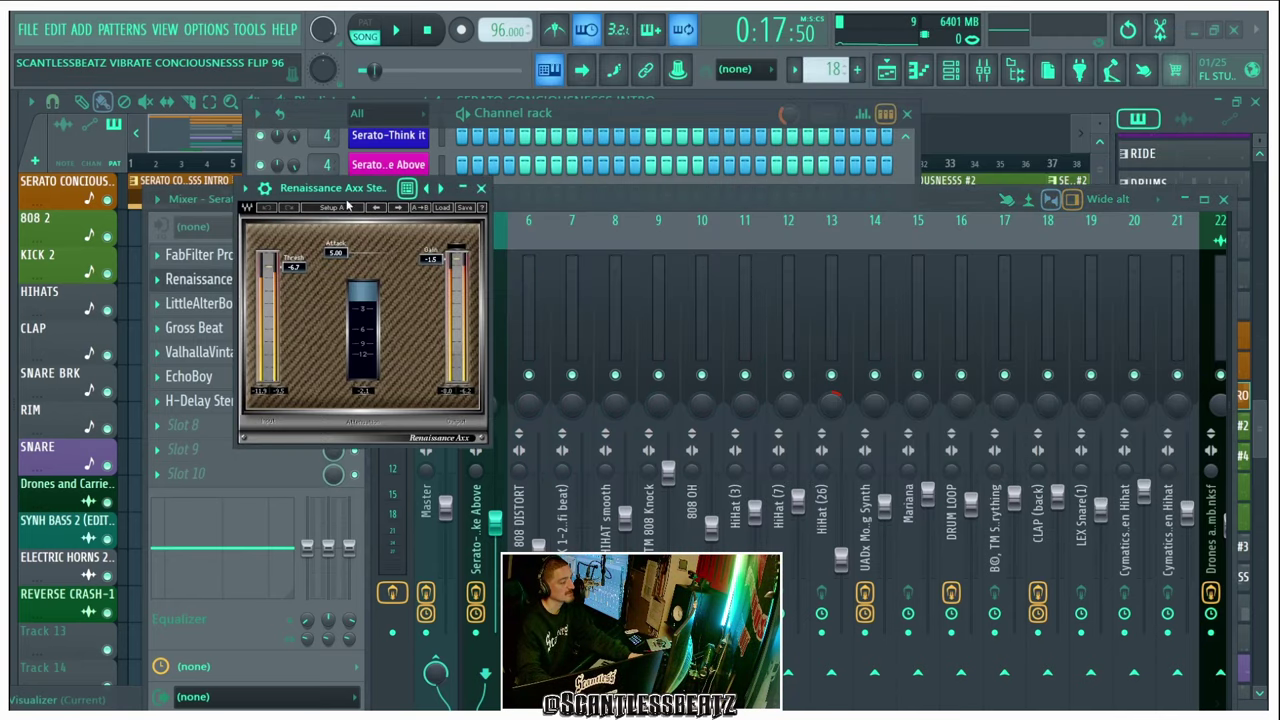
left_click_drag(347, 205, 930, 125)
left_click(233, 358)
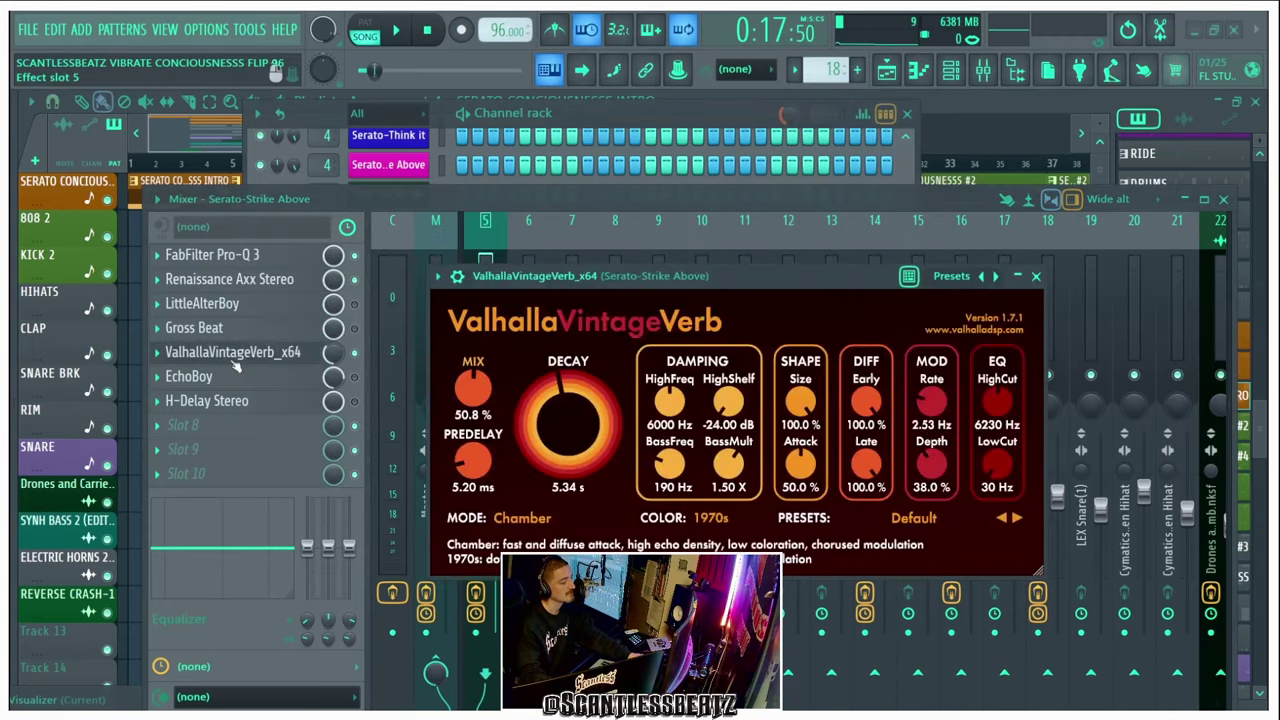
left_click_drag(704, 275, 870, 118)
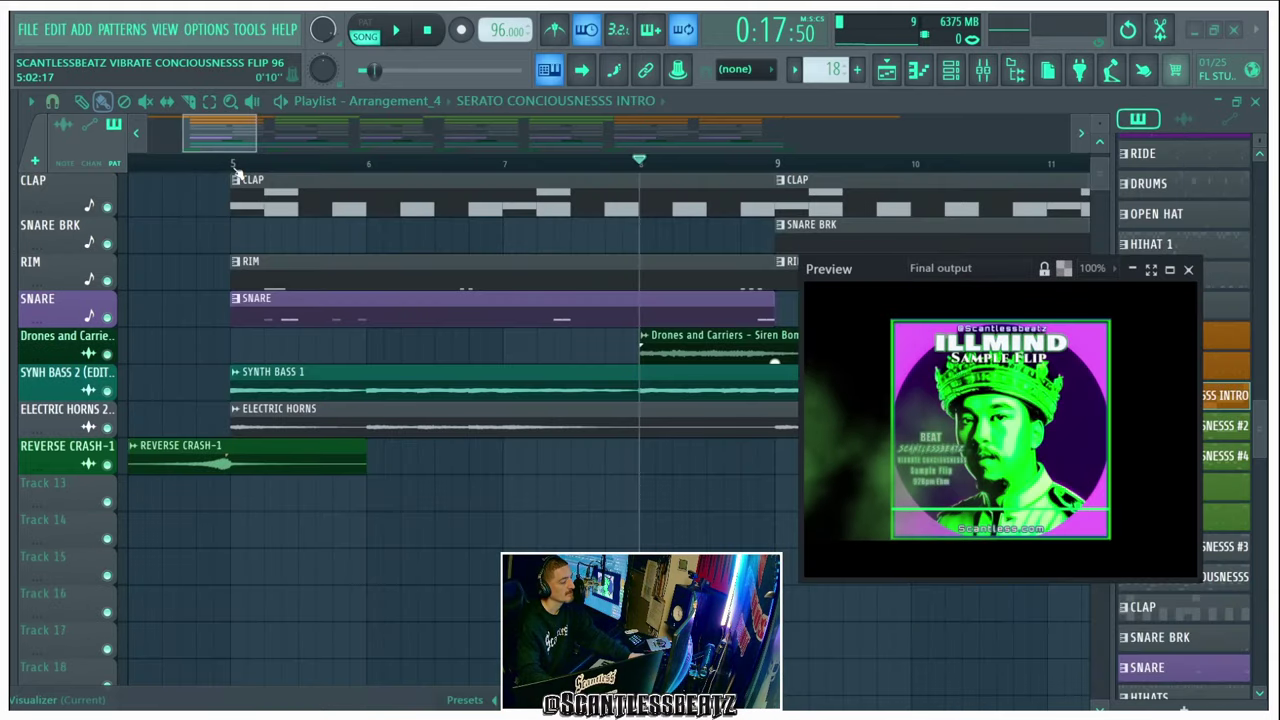
scroll(237, 170, "down", 4)
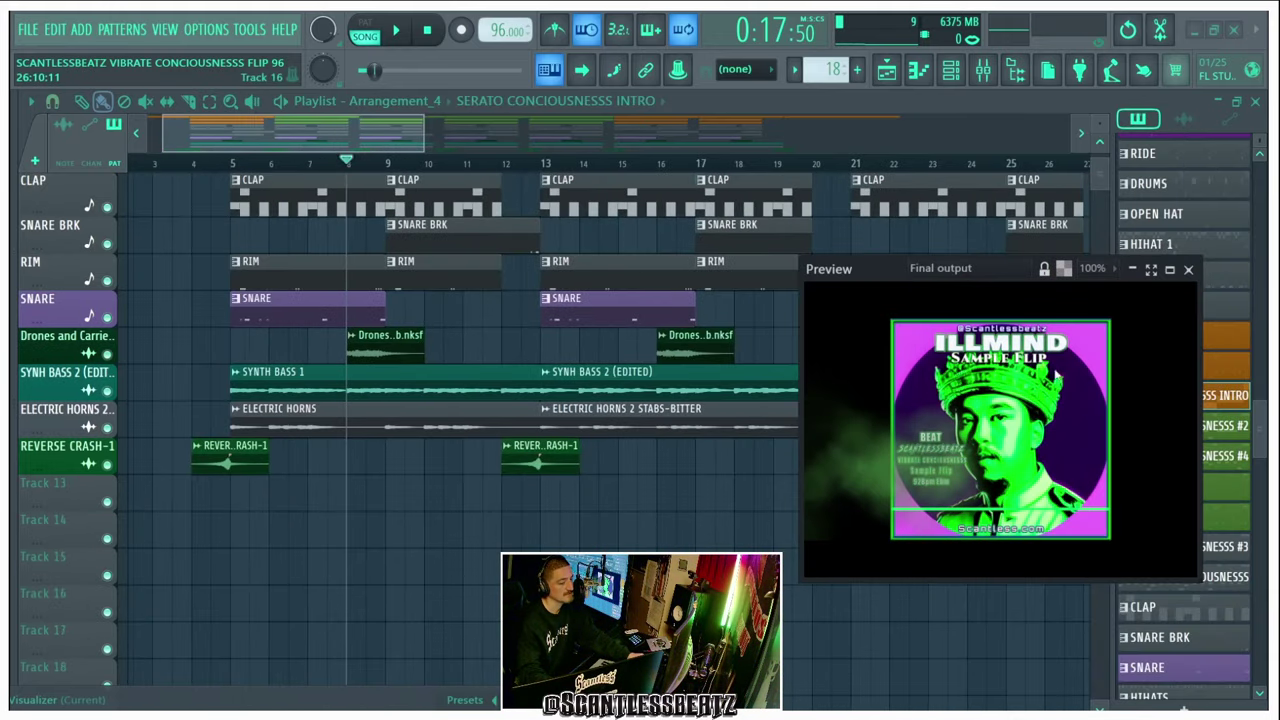
Step: Play the soloed SYNTH BASS 1 audio clip from bar 5 and move the visualizer preview clear of the pattern list
left_click_drag(869, 272, 871, 121)
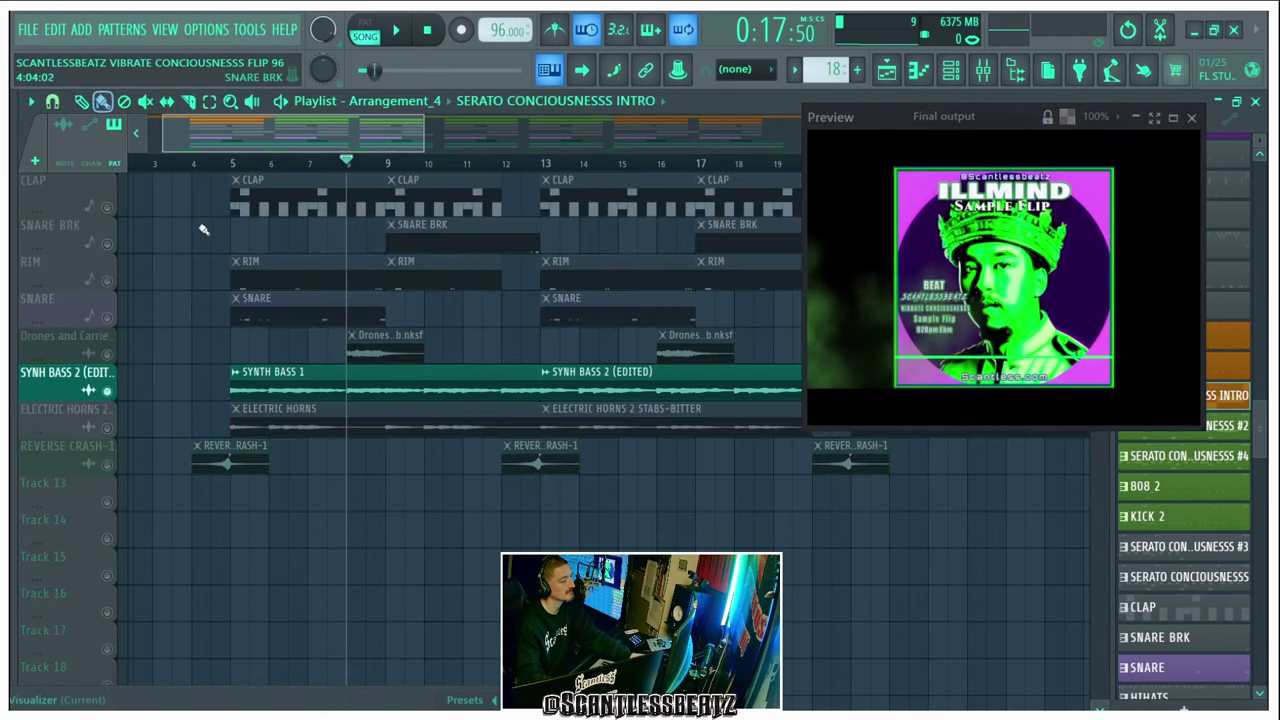
key("space")
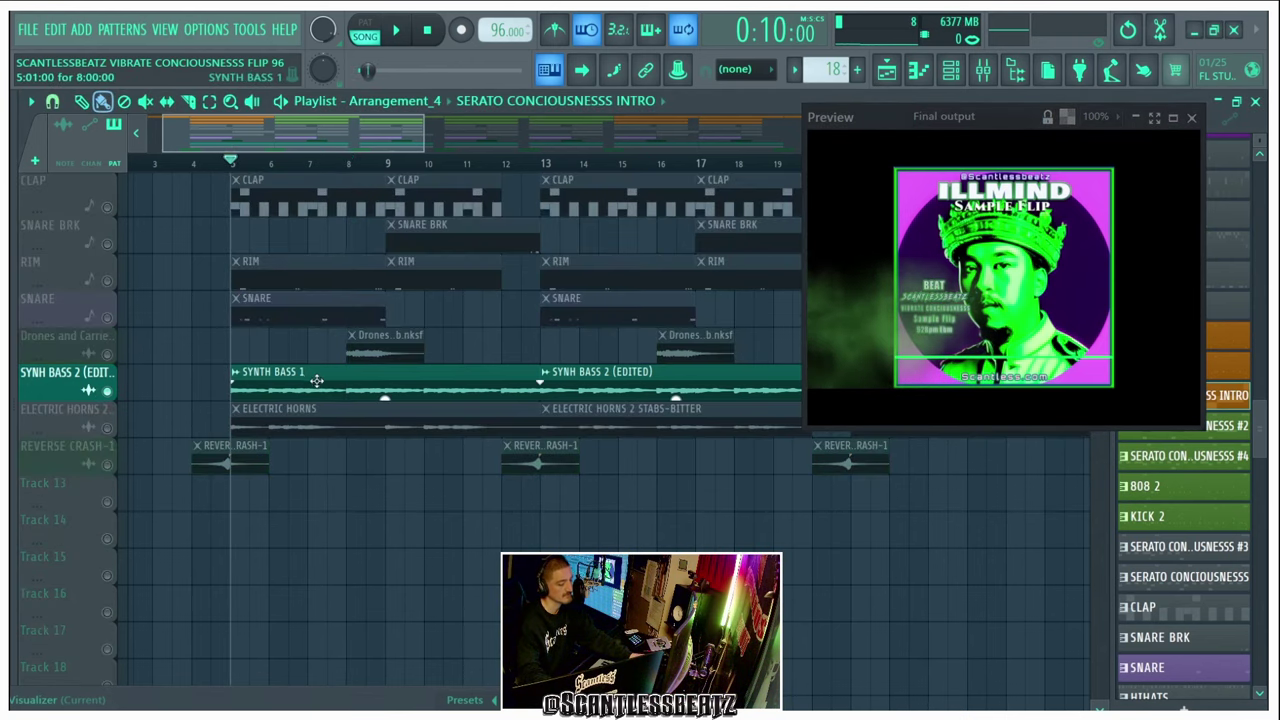
key("space")
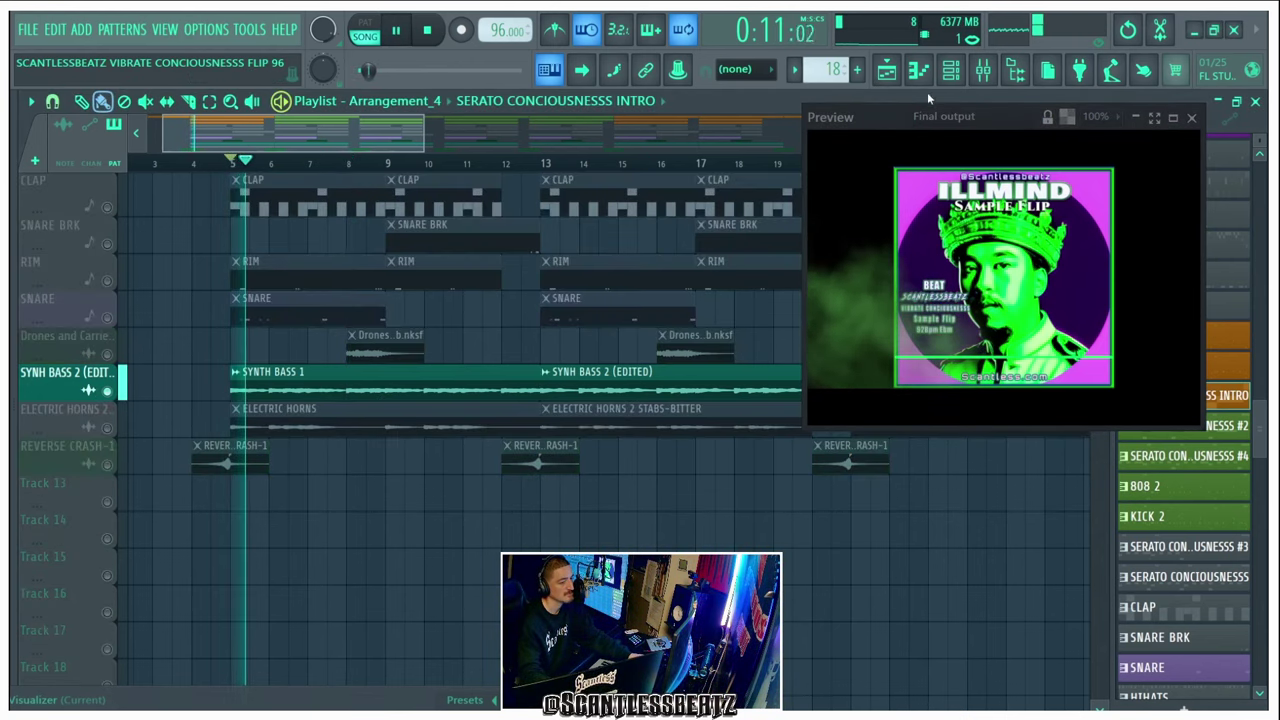
left_click_drag(901, 108, 772, 92)
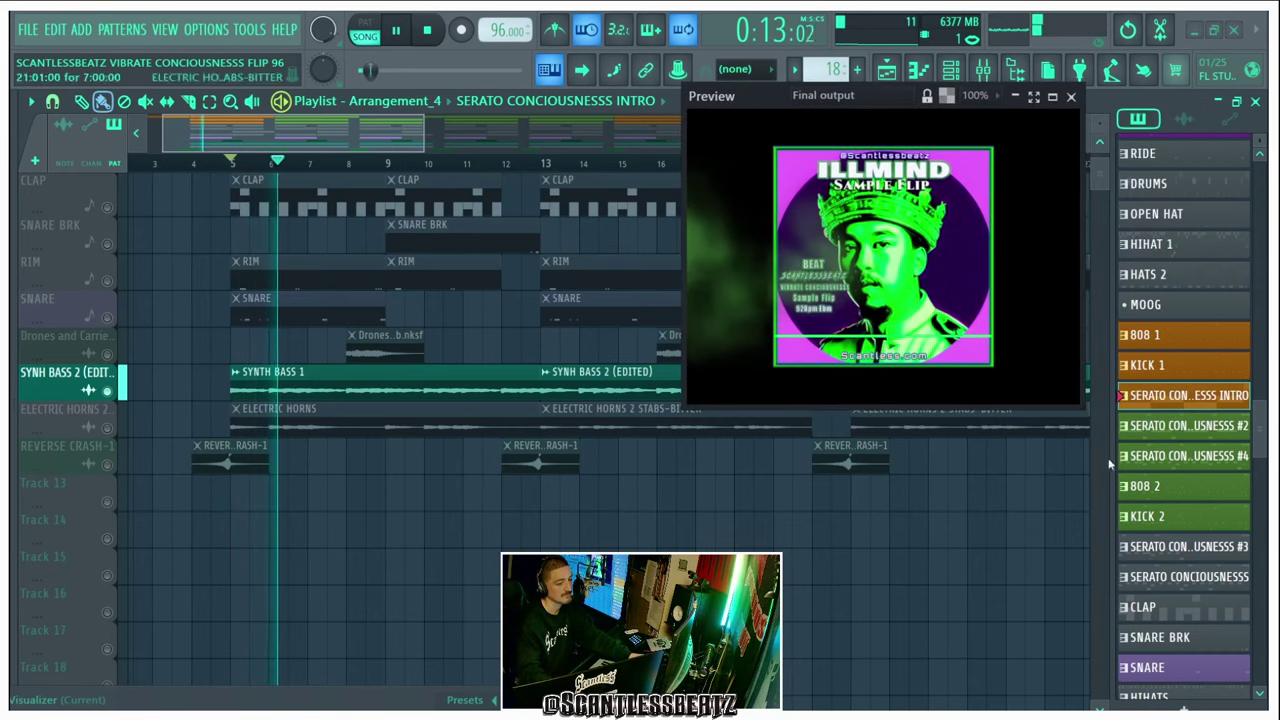
Step: Select the SYNTH BASS 1 #2 pattern and place a clip of it on Track 13 starting at bar 6
scroll(1110, 463, "down", 6)
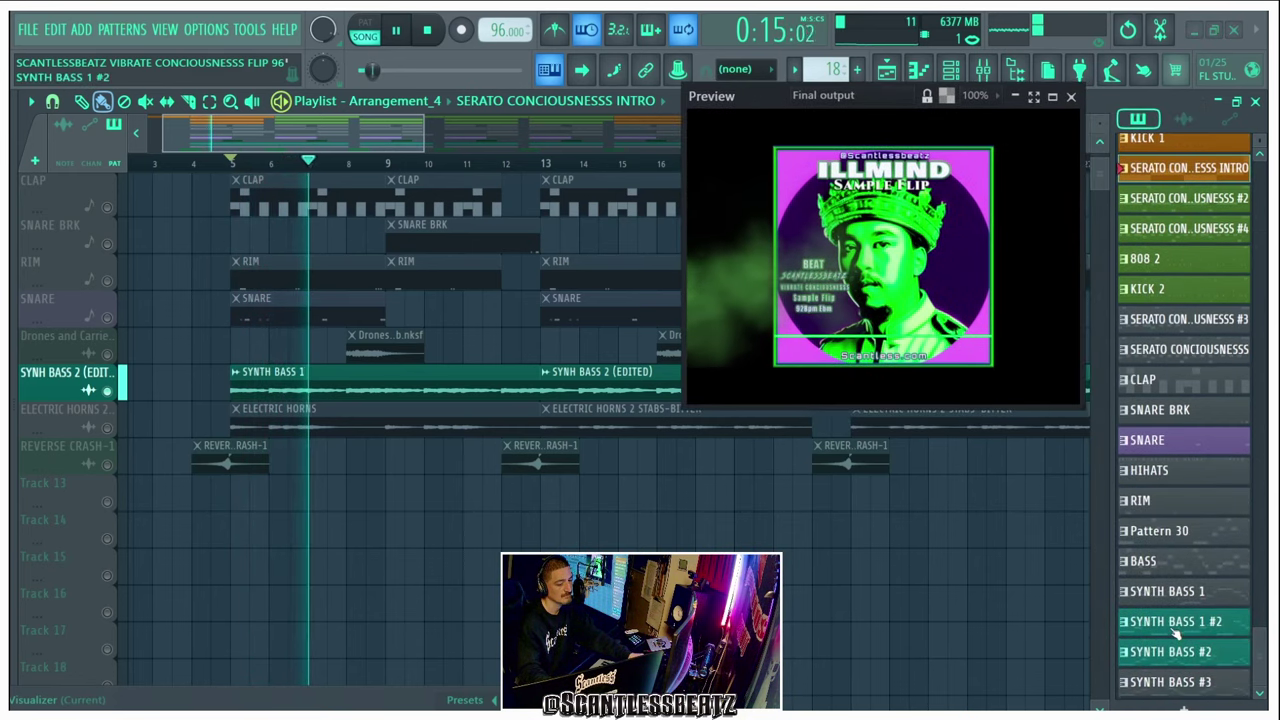
left_click(1176, 628)
left_click(217, 520)
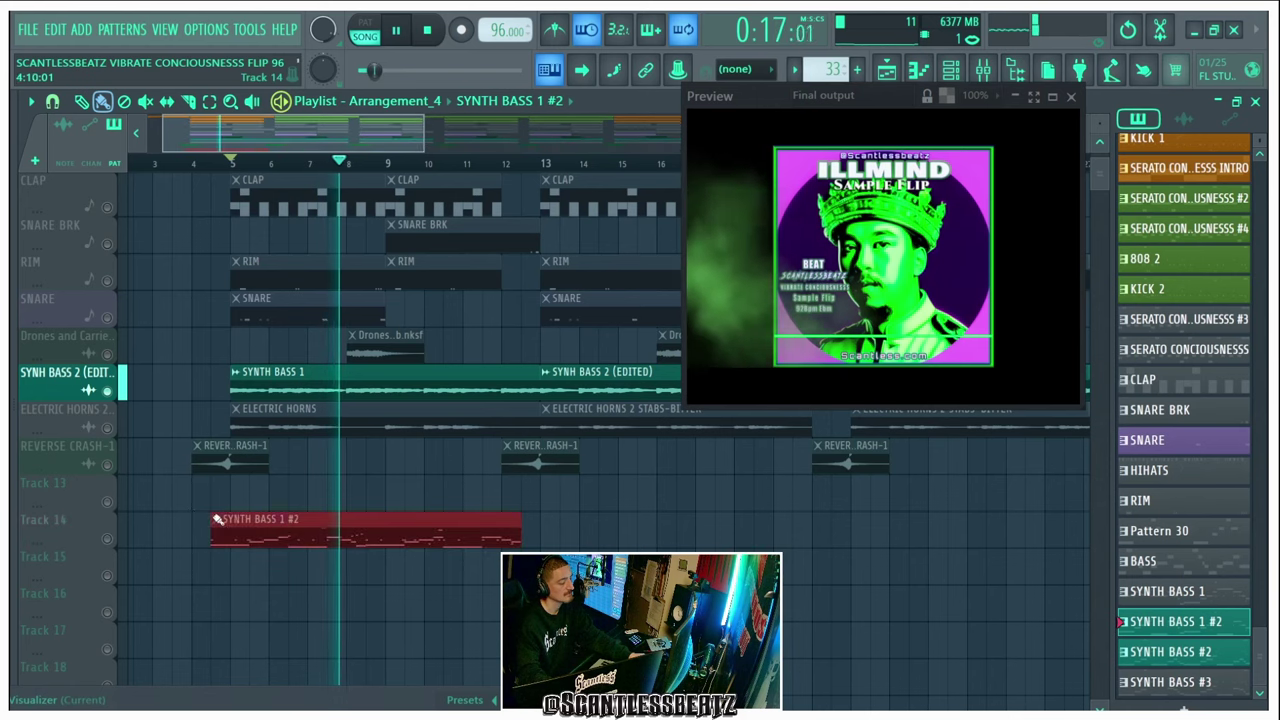
left_click_drag(217, 520, 283, 488)
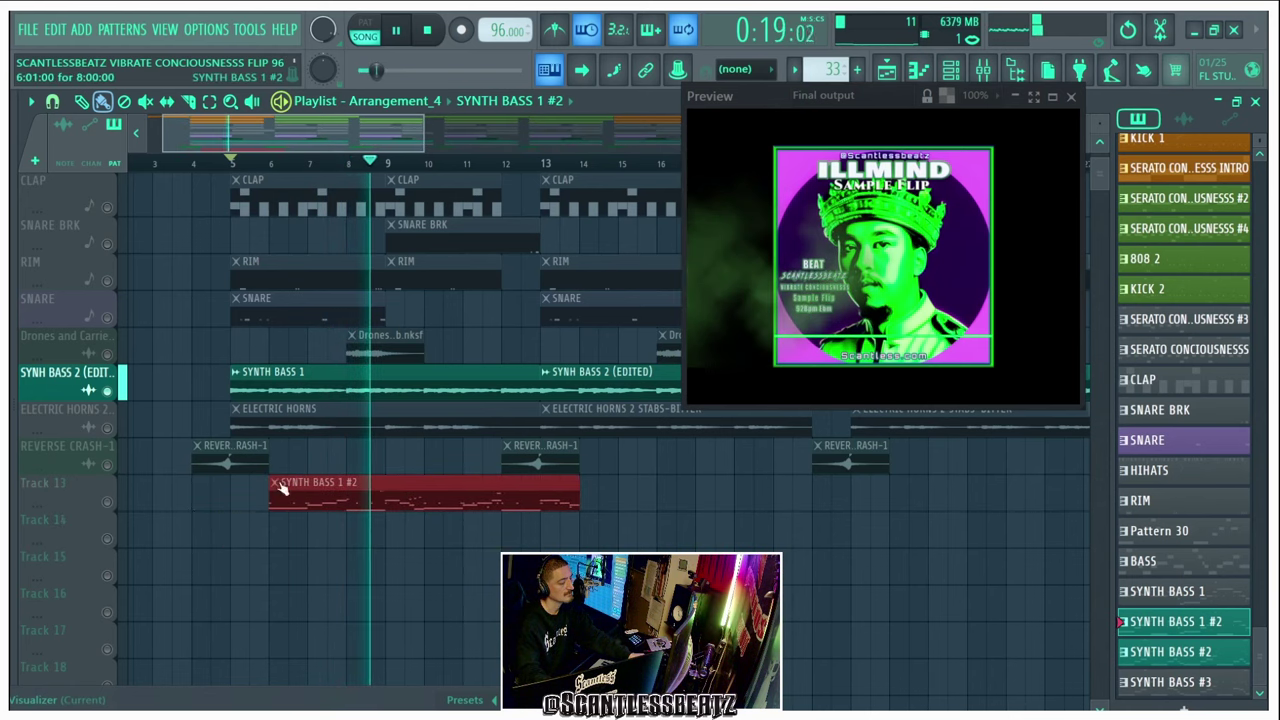
Step: Open the UVIWorkstation #2 channel, play its pattern, and inspect the Pure Analog B preset in the Digital Synsations bass folder
left_click(393, 223)
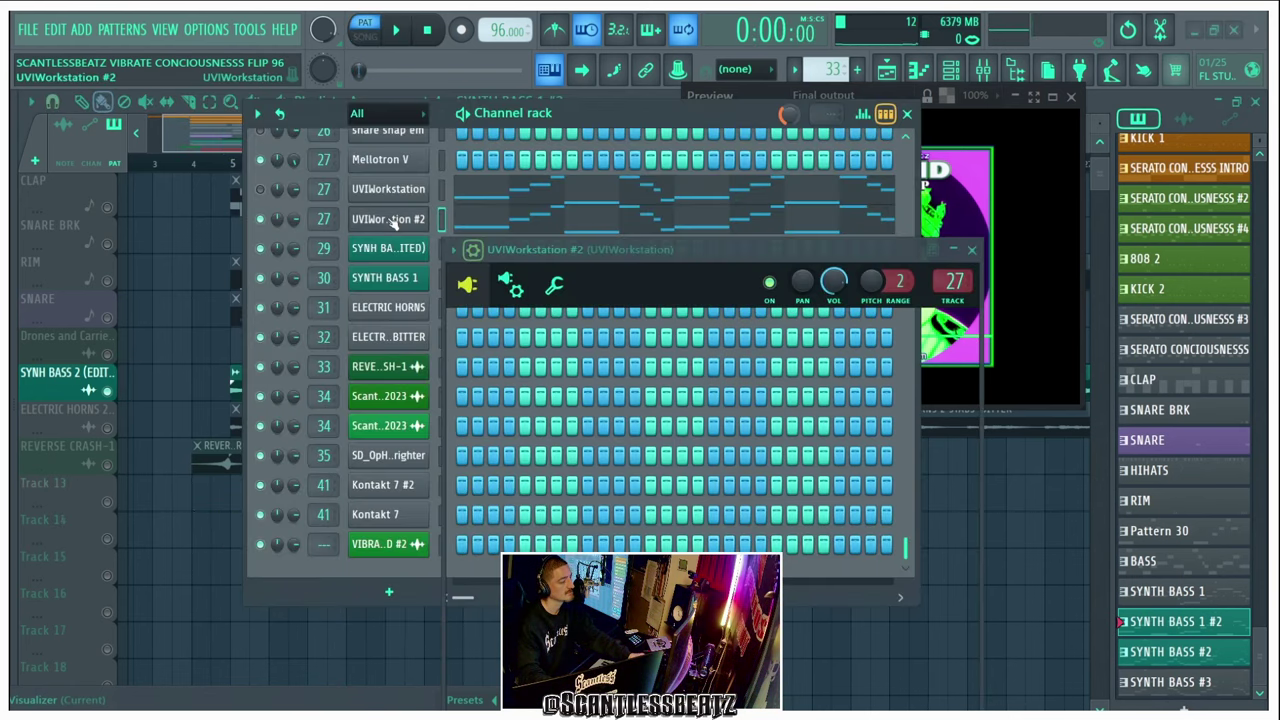
left_click_drag(561, 251, 603, 68)
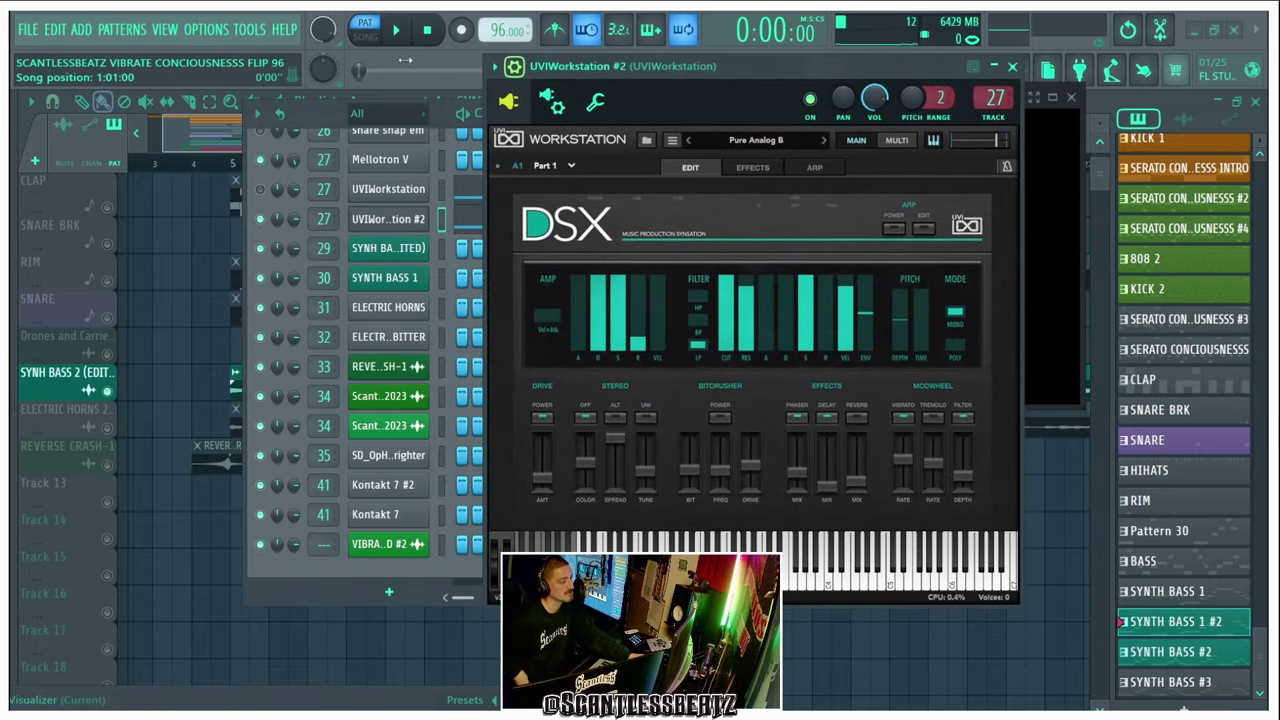
left_click(397, 31)
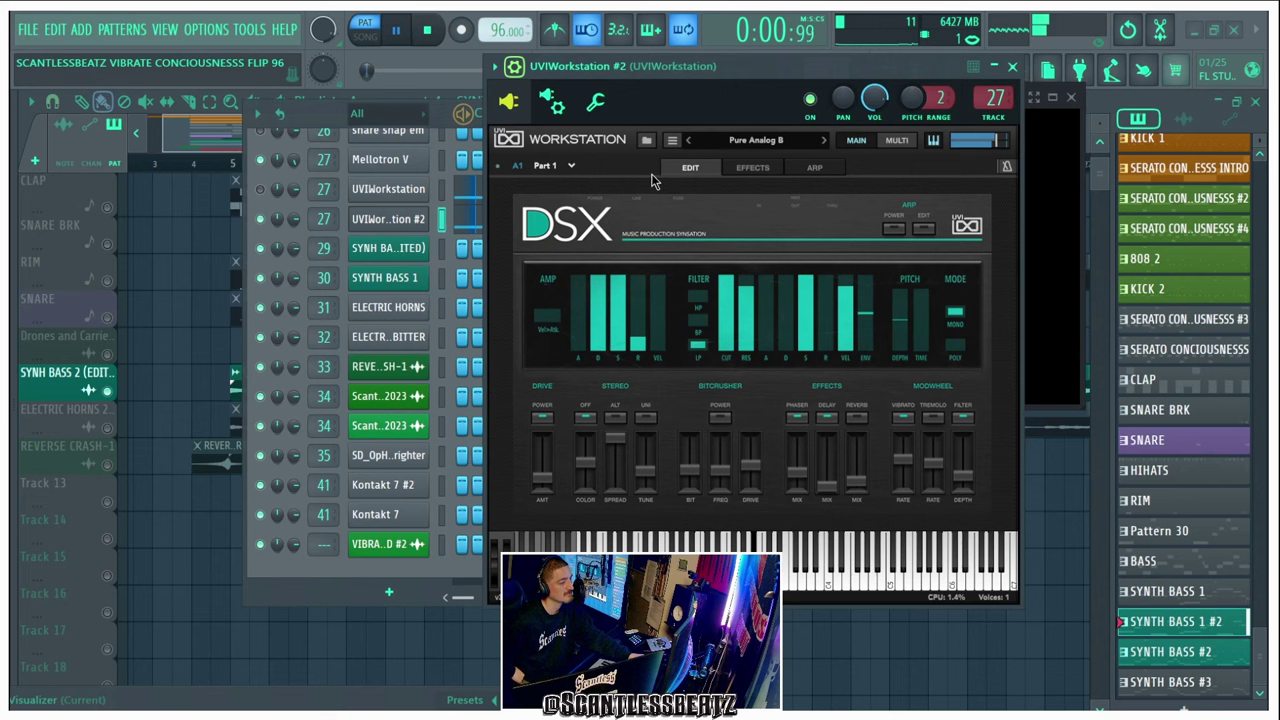
left_click(762, 146)
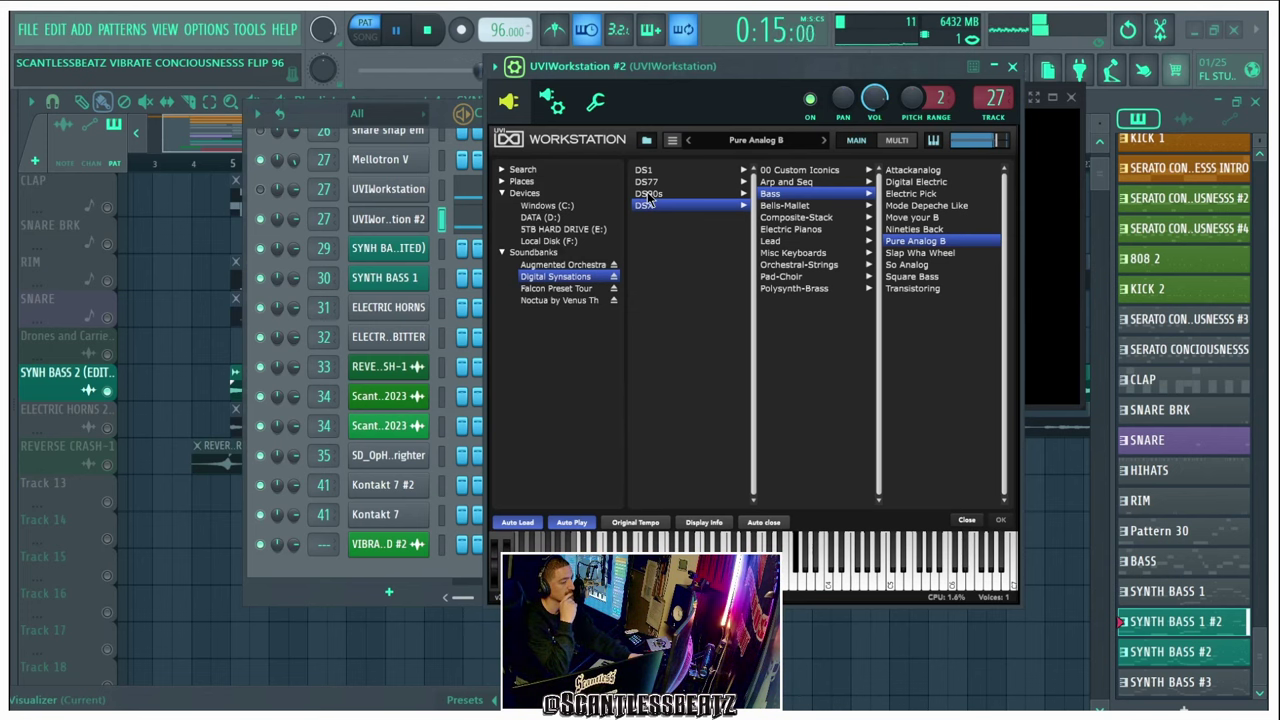
key("space")
Step: Open the UVIWorkstation channel and inspect where its Bitter preset sits in the Noctua stabs folder
left_click(432, 200)
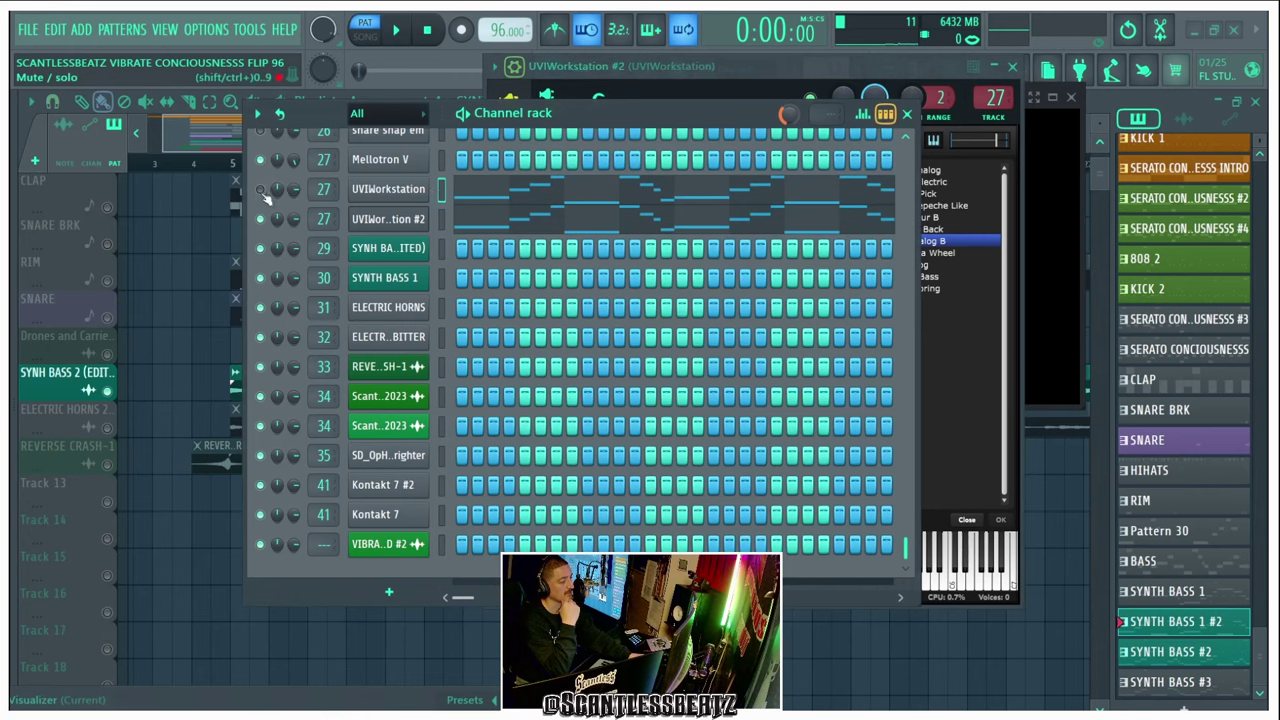
left_click(380, 200)
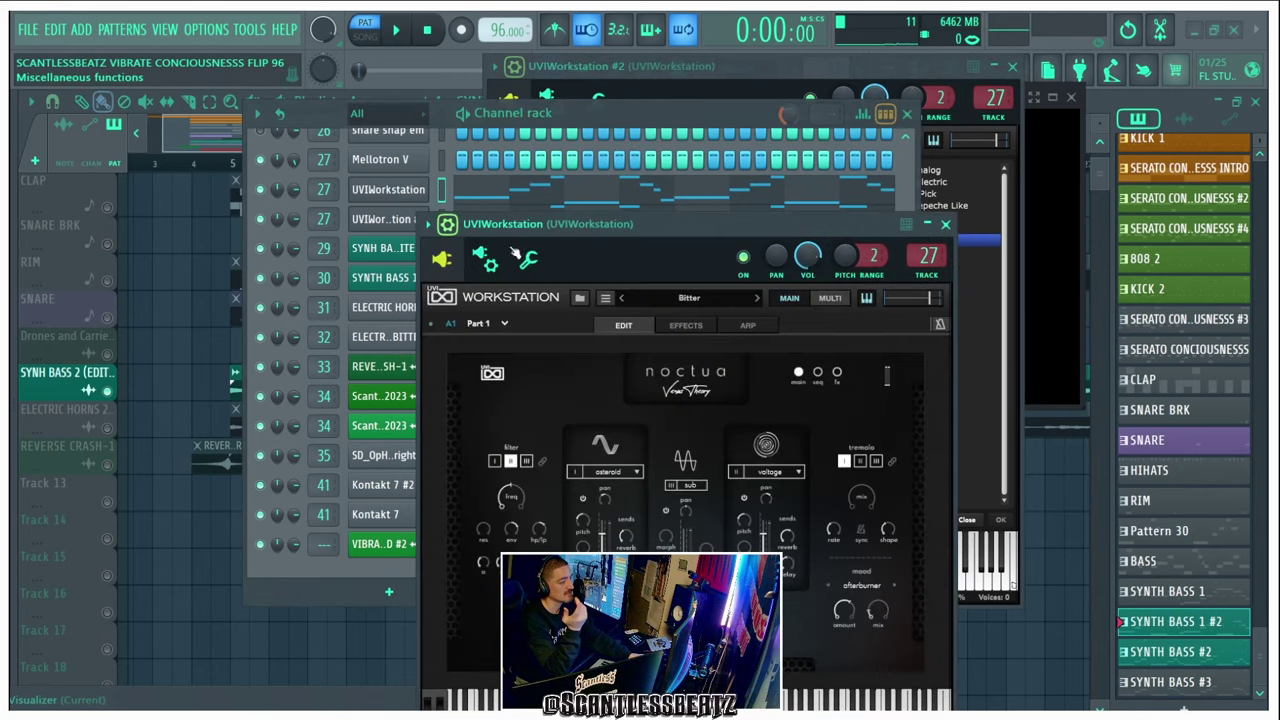
left_click_drag(540, 274, 632, 59)
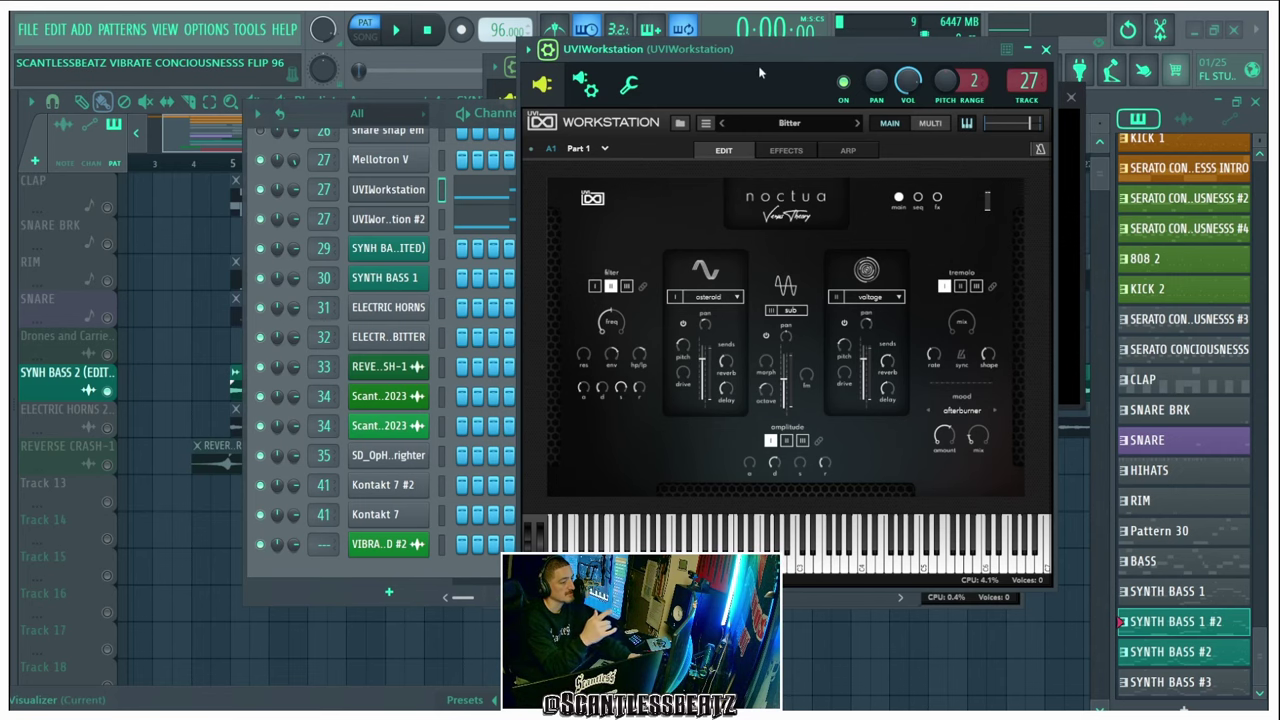
left_click_drag(759, 72, 785, 58)
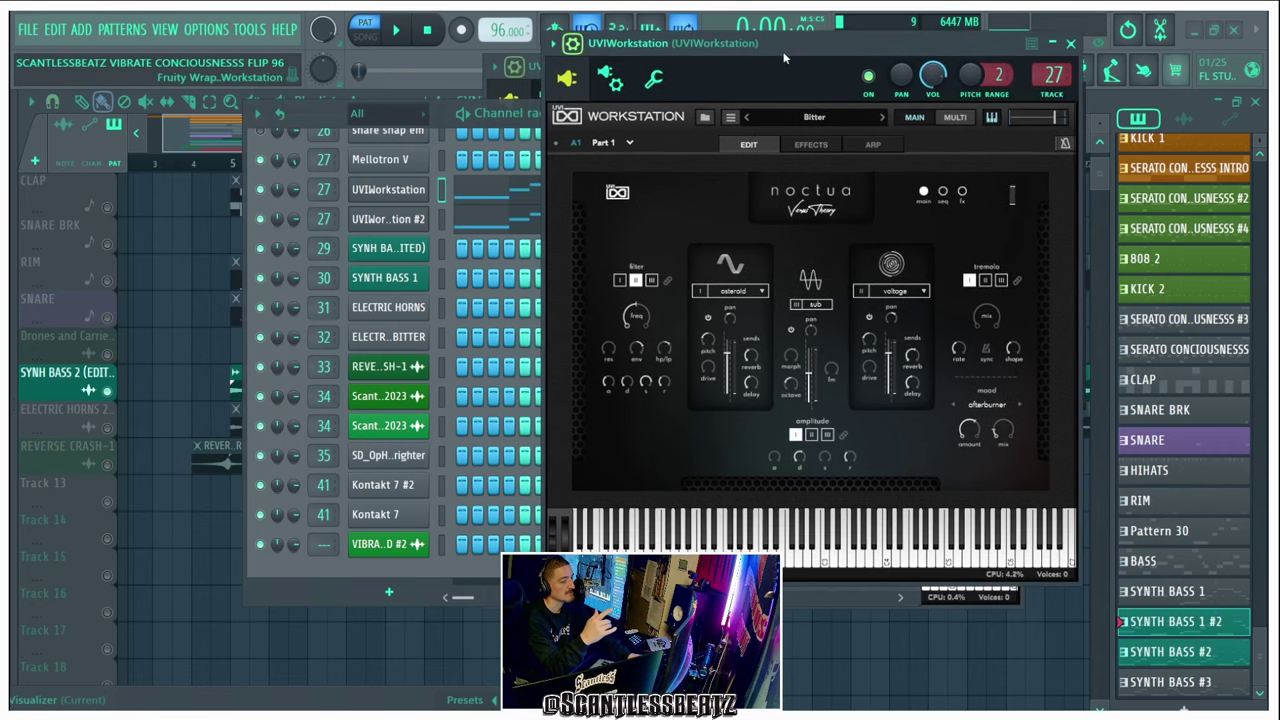
left_click(803, 121)
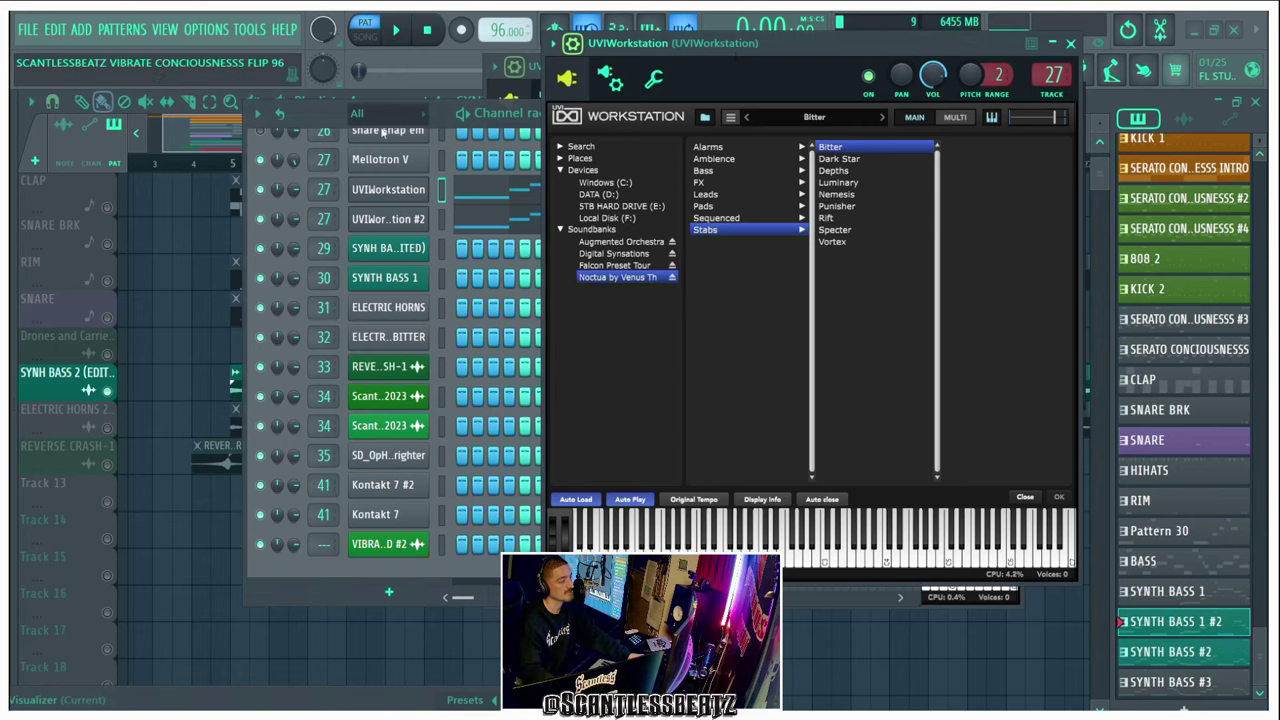
left_click_drag(676, 49, 651, 121)
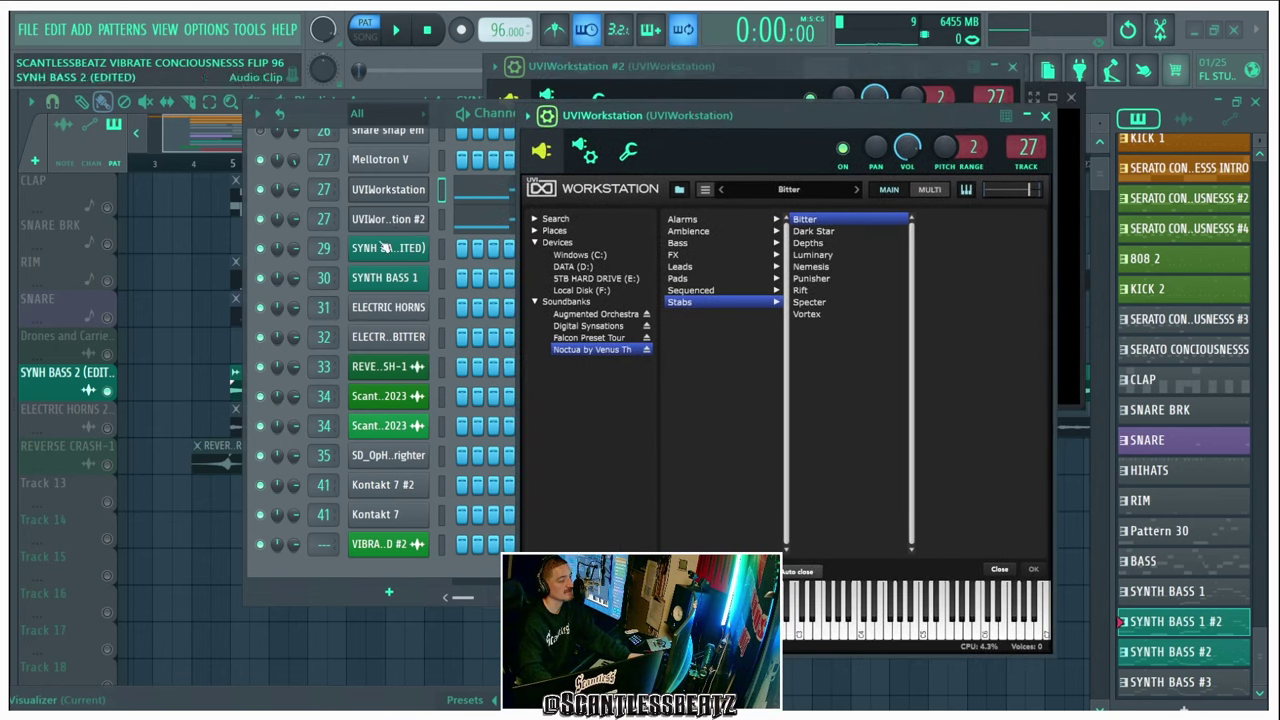
Step: Play the UVIWorkstation layer with UVIWorkstation #2 muted, and unmute UVIWorkstation #2 to hear both layers together
left_click(439, 214)
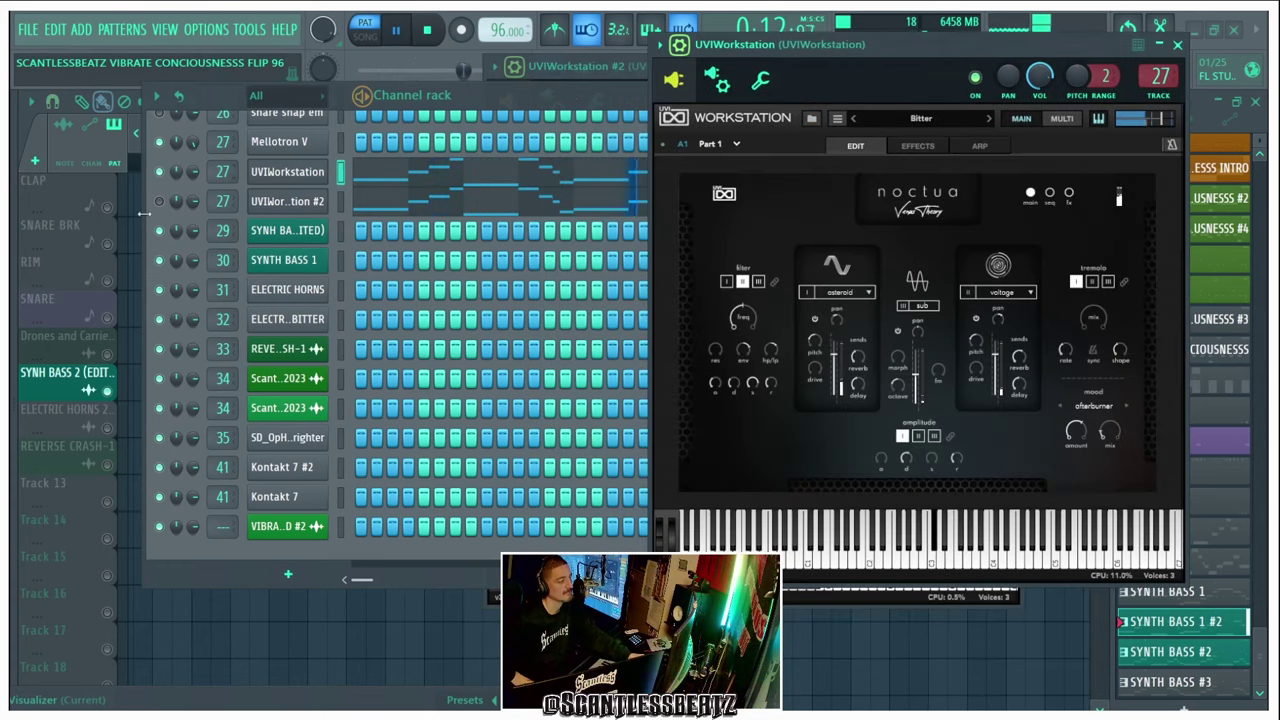
left_click(161, 203)
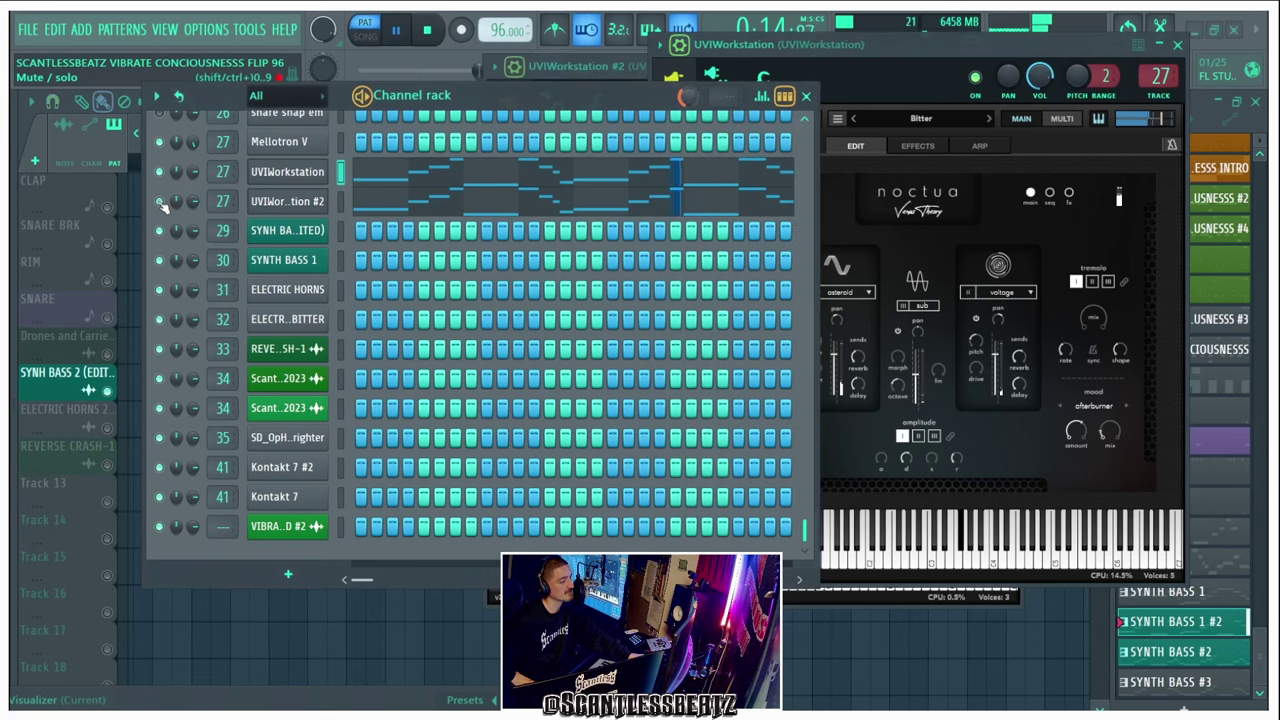
left_click(872, 53)
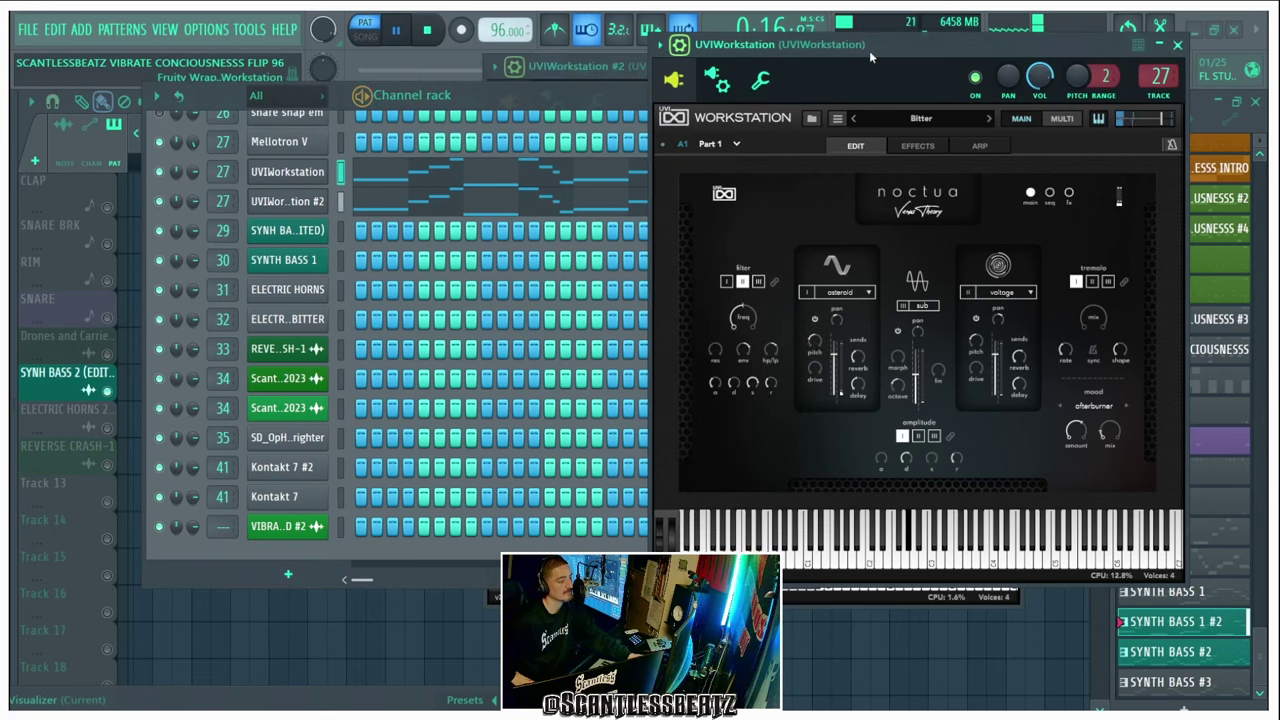
Step: Arrange the UVIWorkstation #2 window beside the UVIWorkstation window and close its preset browser
left_click_drag(590, 103, 449, 190)
left_click_drag(600, 67, 307, 70)
left_click(672, 524)
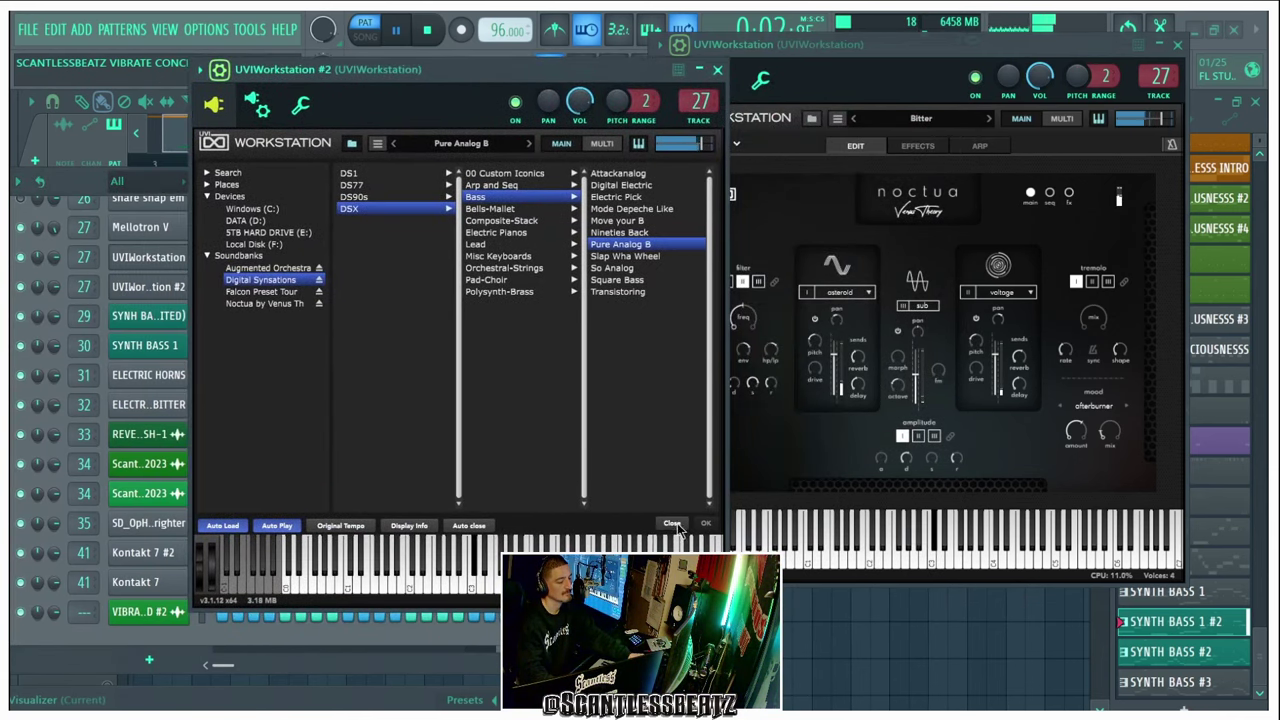
left_click_drag(454, 74, 422, 50)
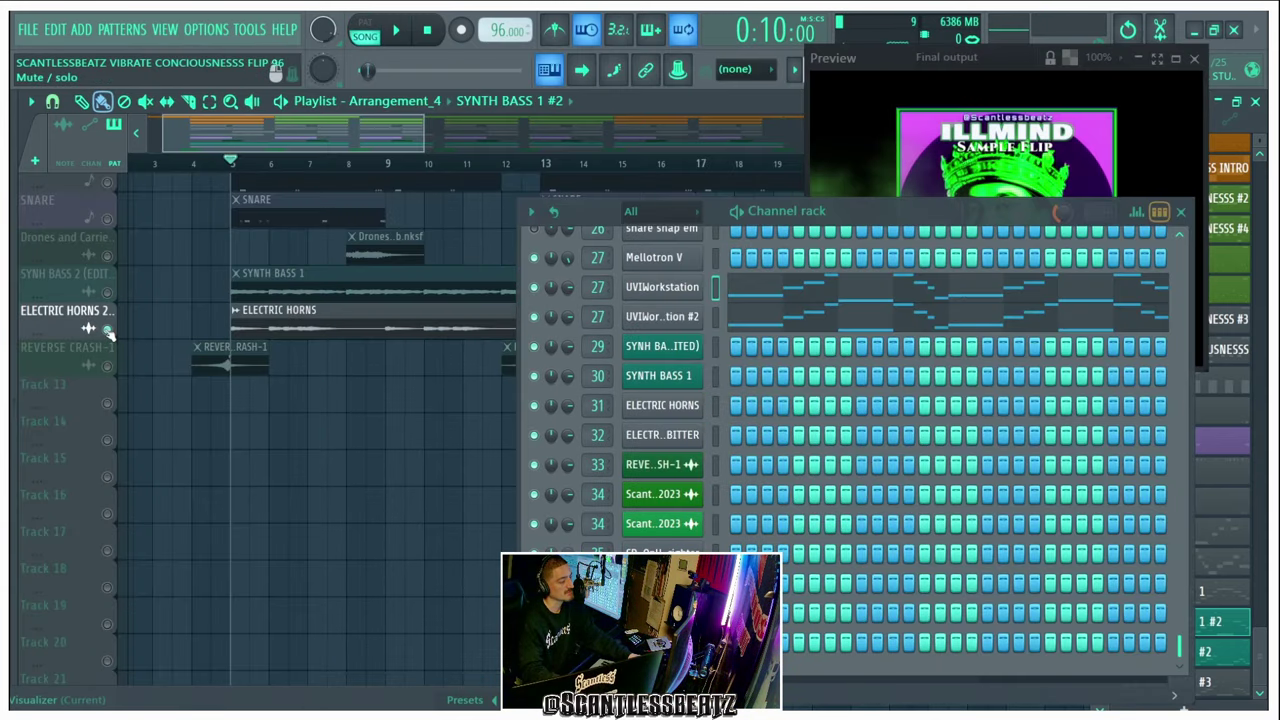
Step: Move the channel rack below the track clips and review the whole arrangement from the Serato intro to the reverse crash
left_click_drag(574, 214, 422, 389)
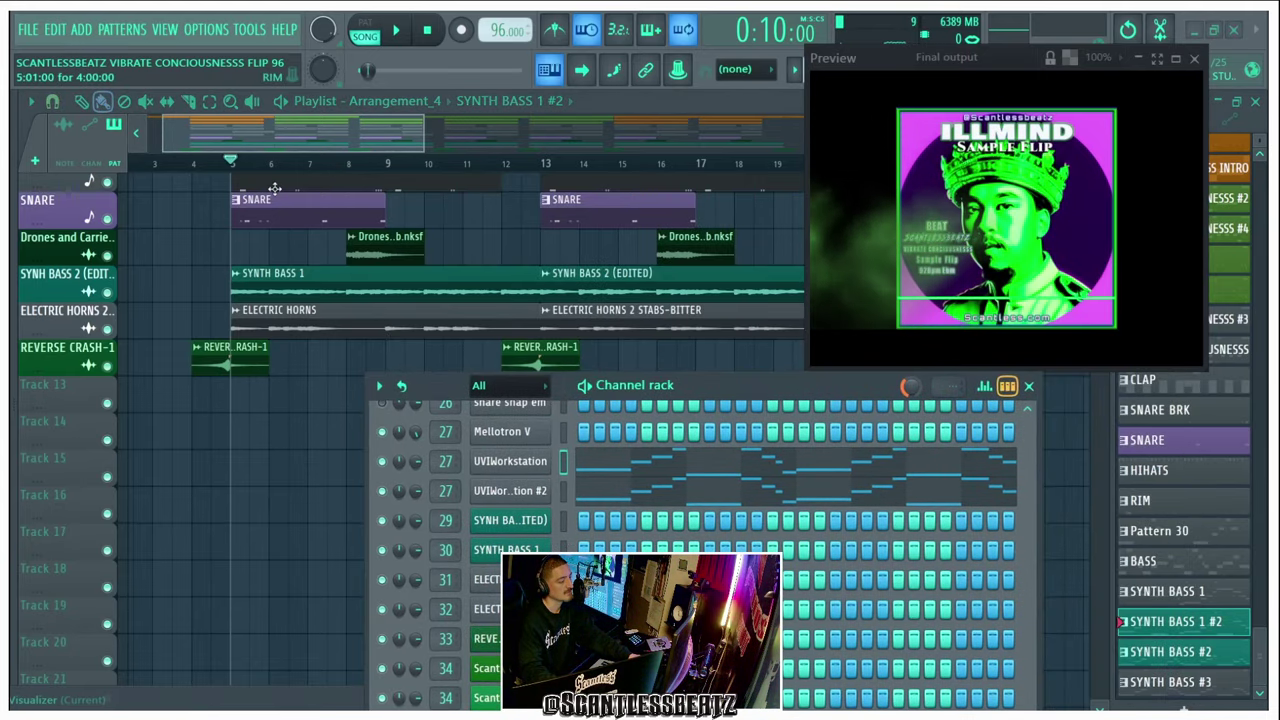
scroll(288, 163, "down", 5)
scroll(234, 252, "up", 4)
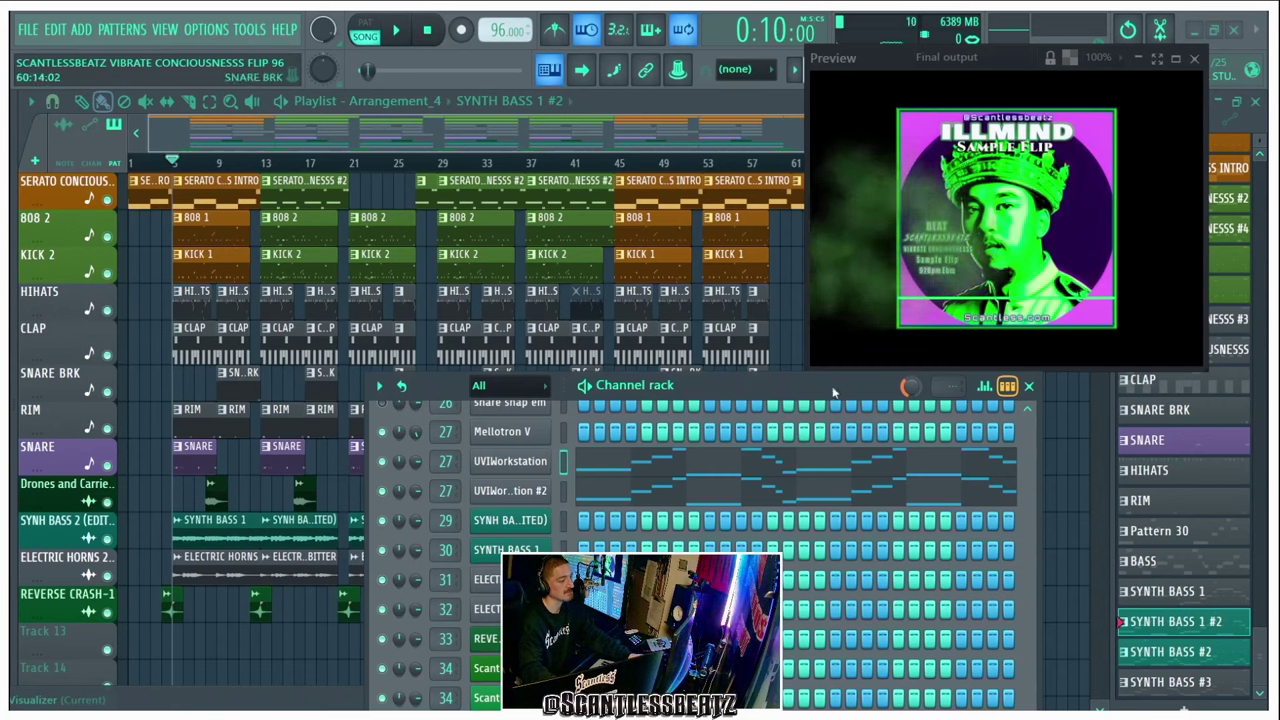
Step: Move the visualizer preview out of the way and show the browser at the VIBRATE ILLMIND MP3 samples
left_click_drag(915, 58, 792, 55)
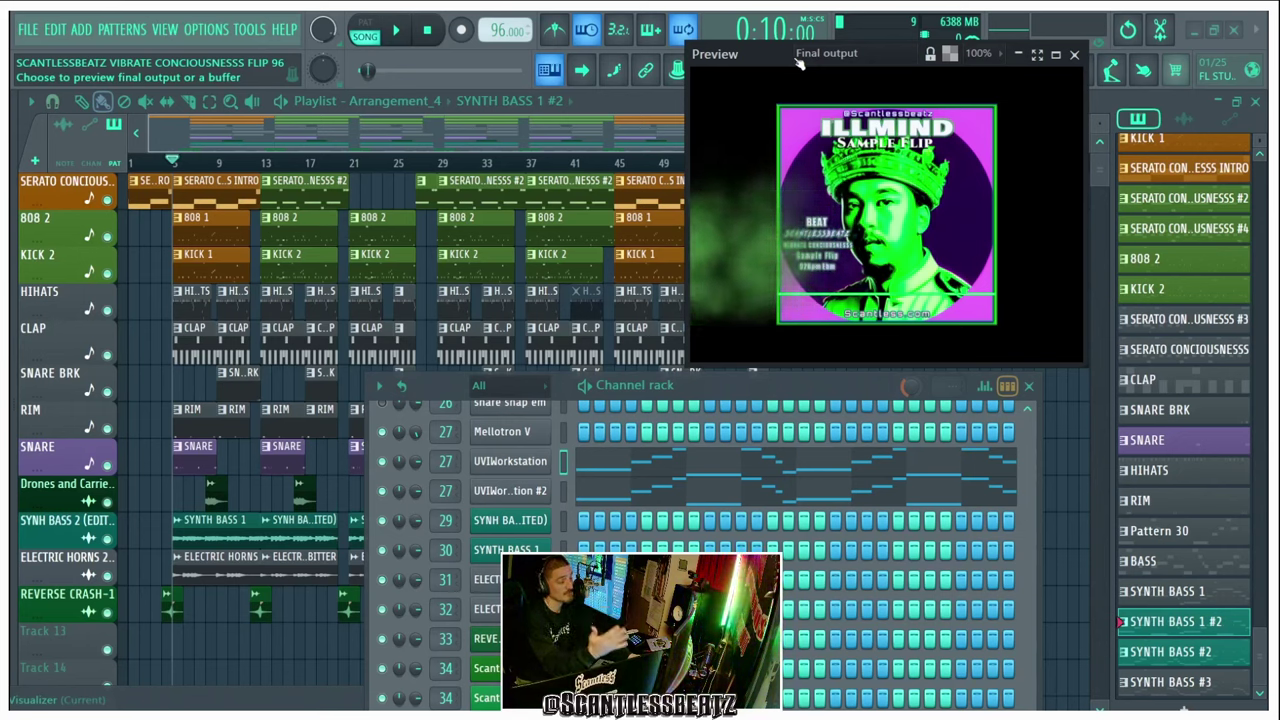
left_click_drag(799, 63, 889, 48)
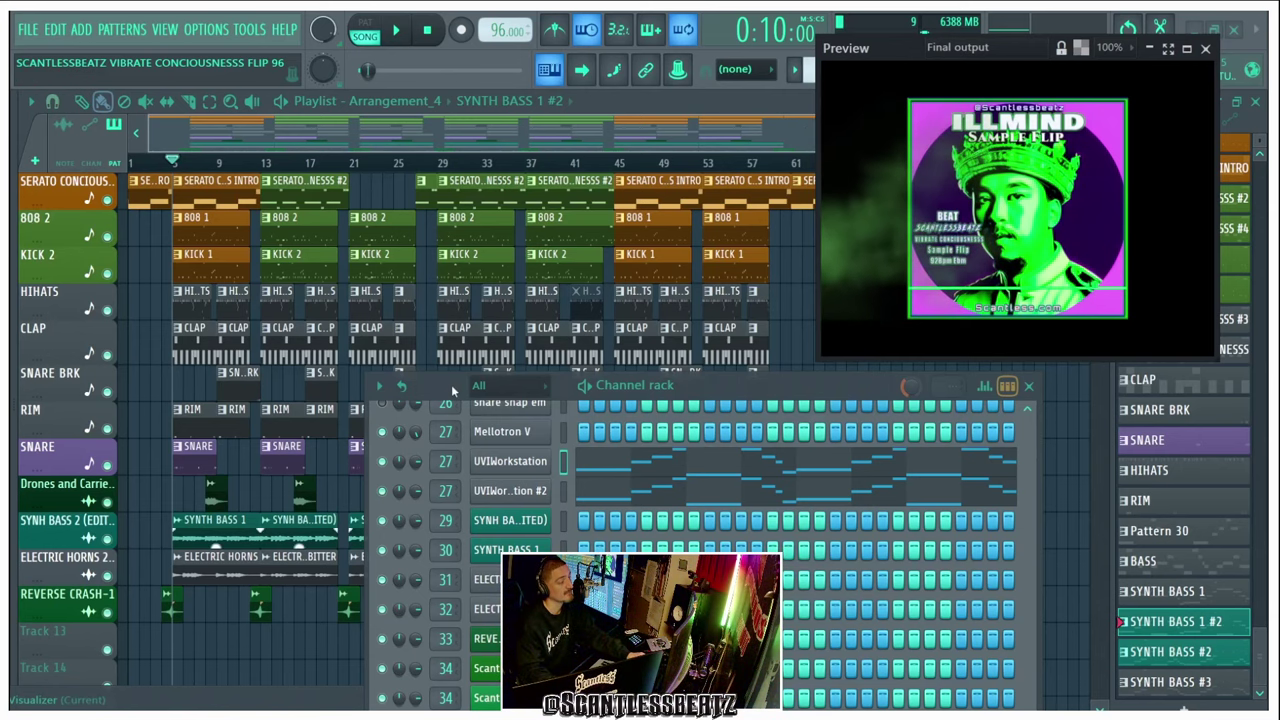
left_click(14, 227)
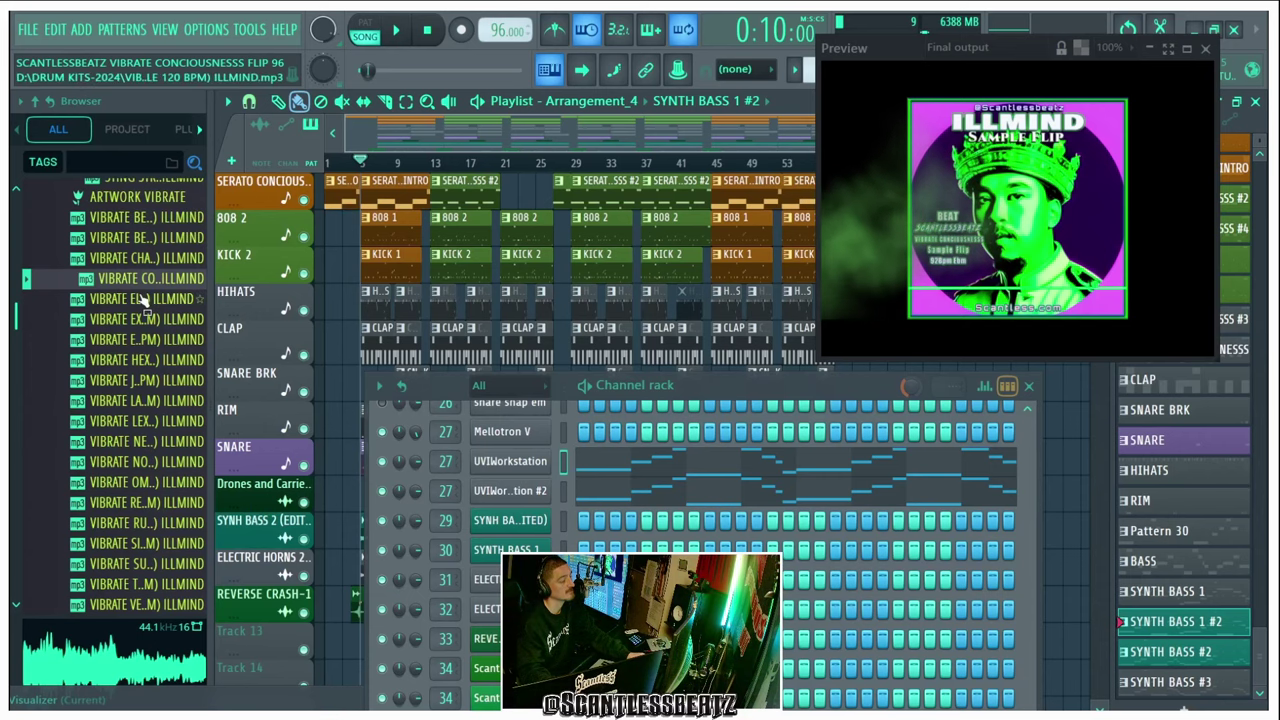